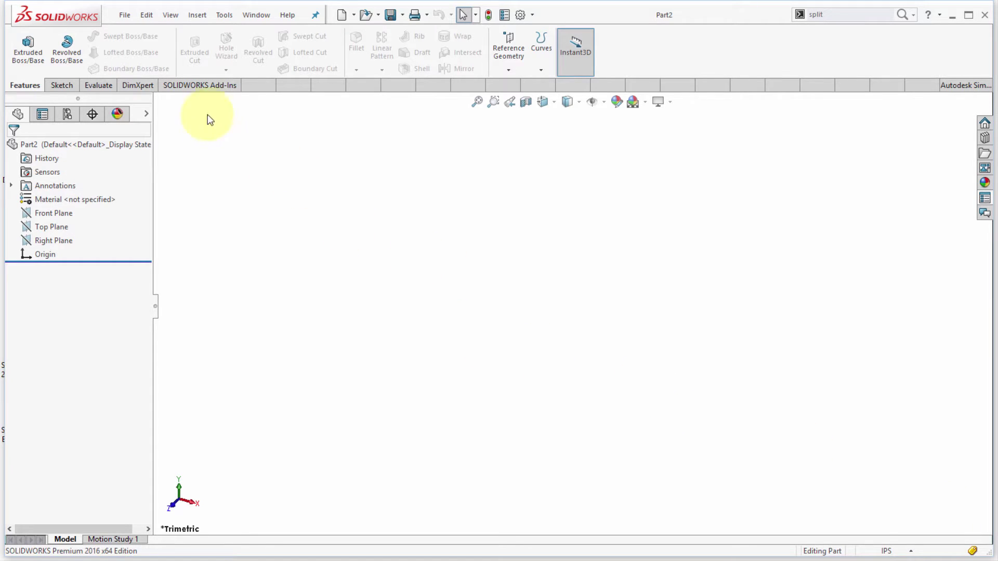
Start Sketch1 on the Front Plane for the revolve profile
click(67, 50)
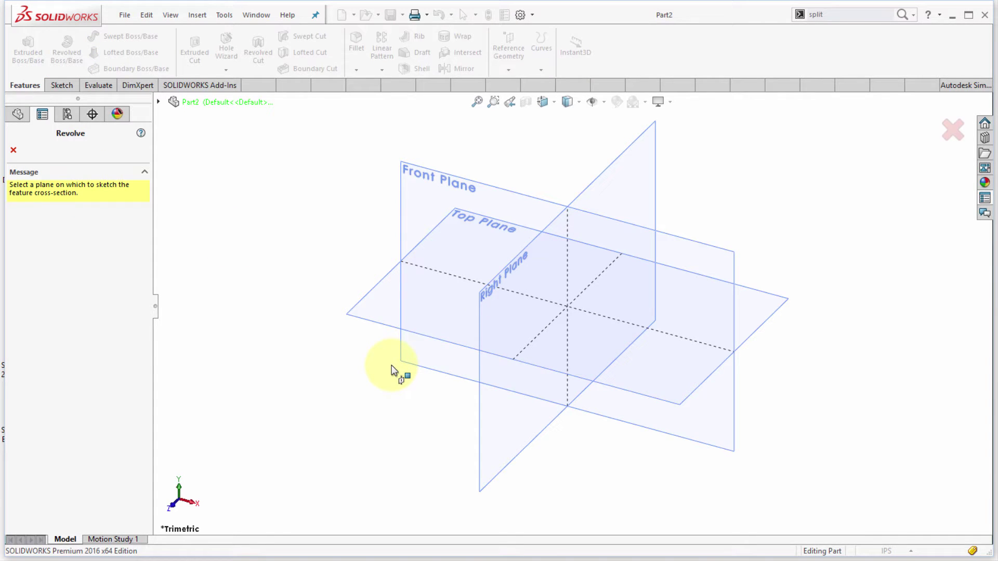
click(445, 190)
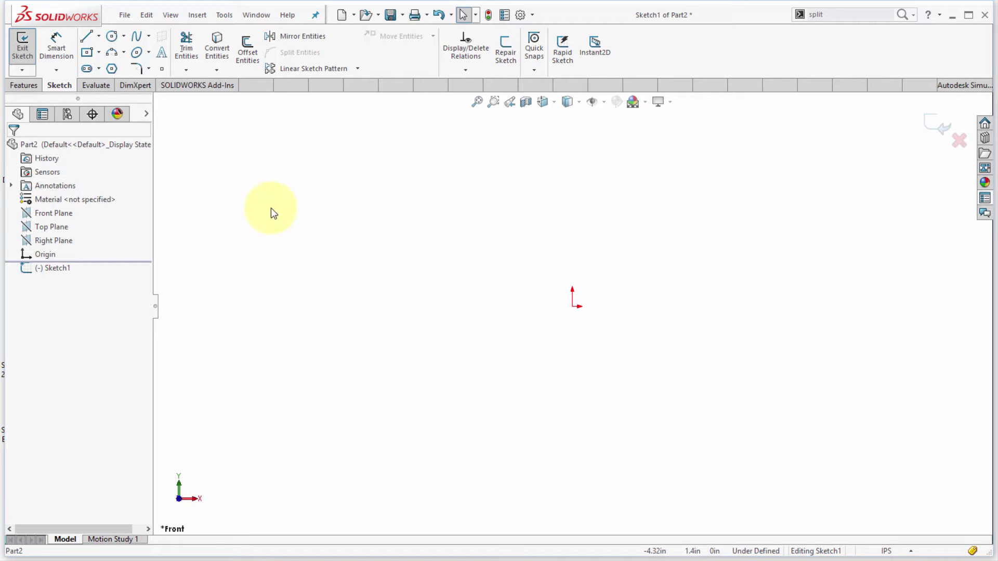
Draw a center rectangle on the origin, 6.00 tall and about 1.74 wide
click(86, 52)
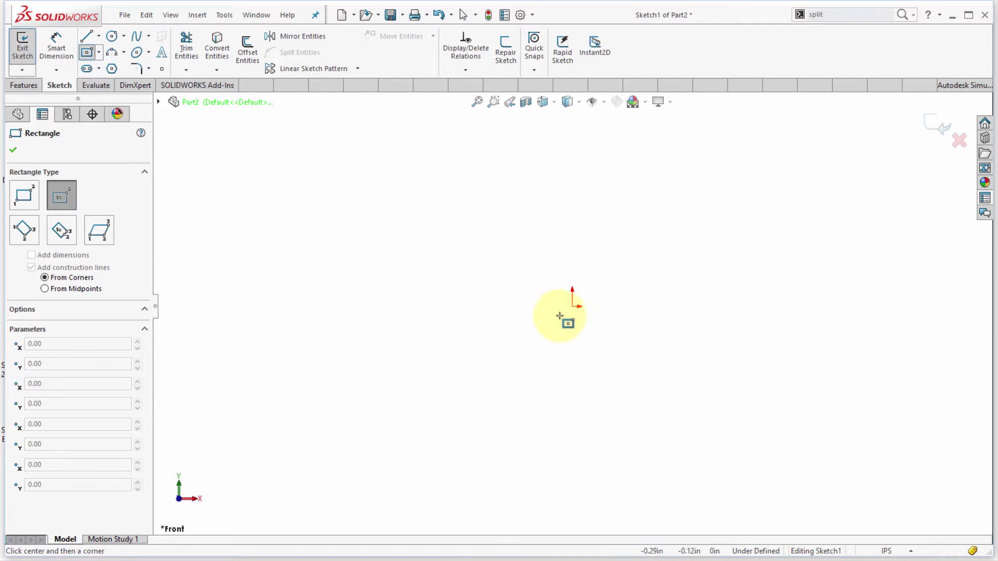
click(572, 306)
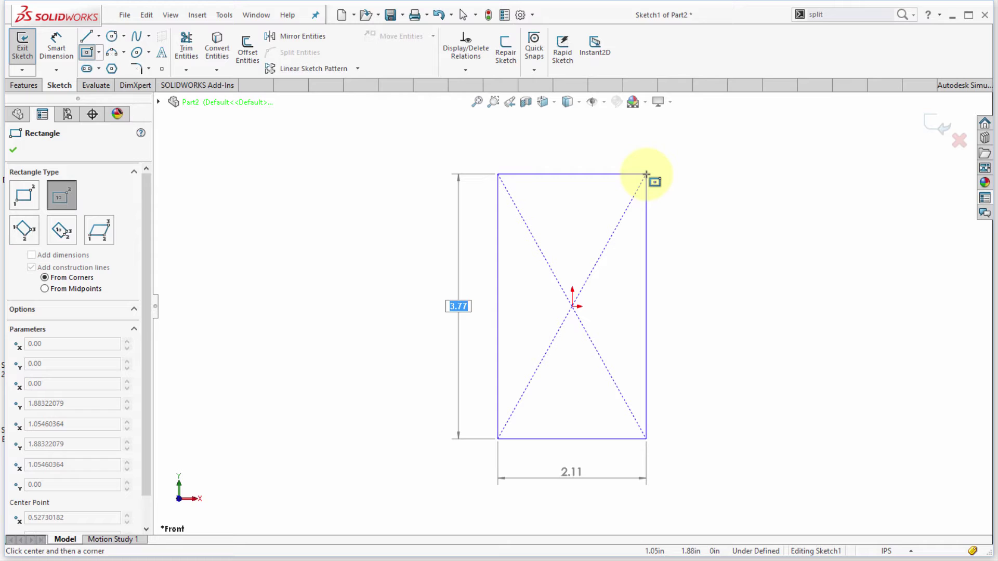
text(6)
key(Return)
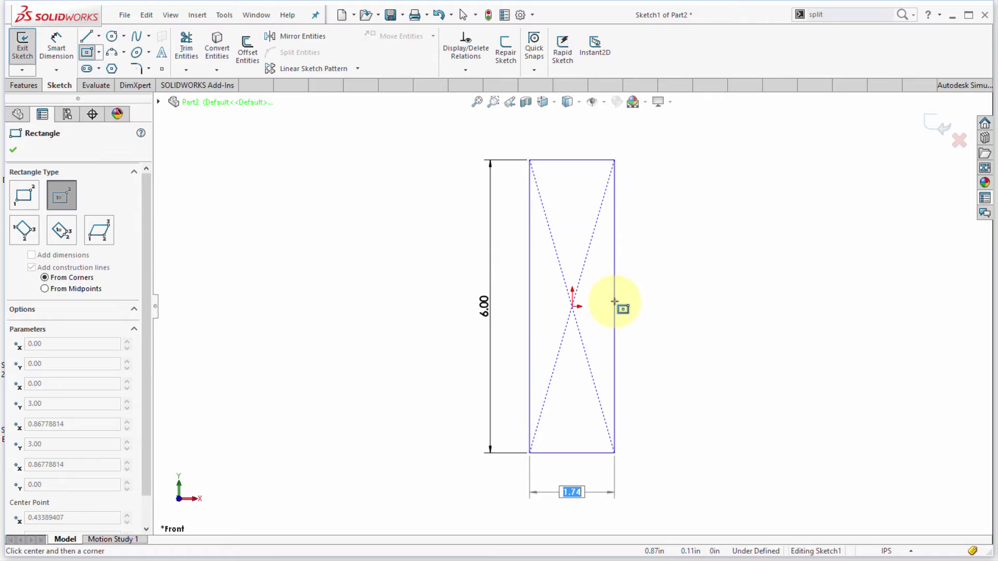
click(614, 302)
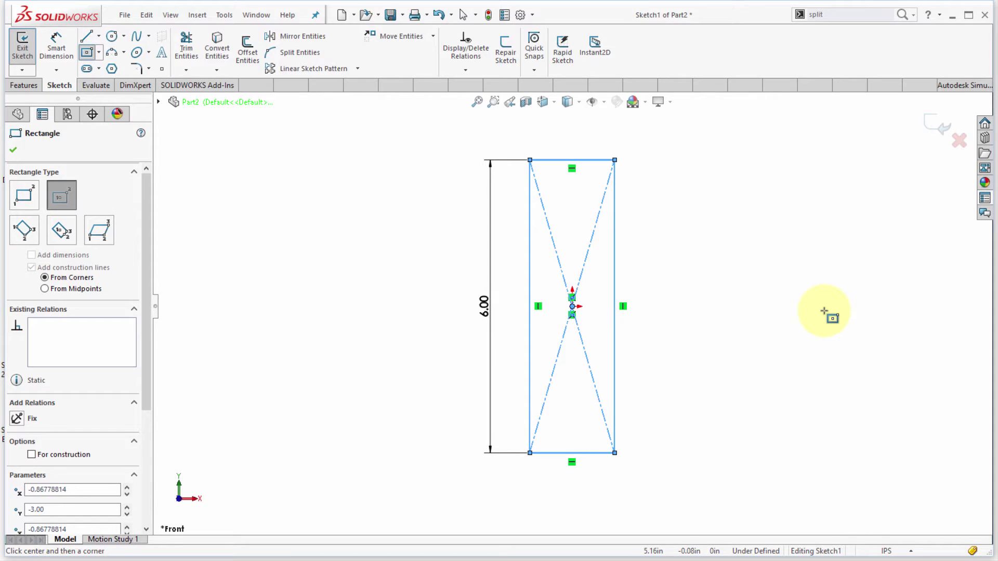
key(Escape)
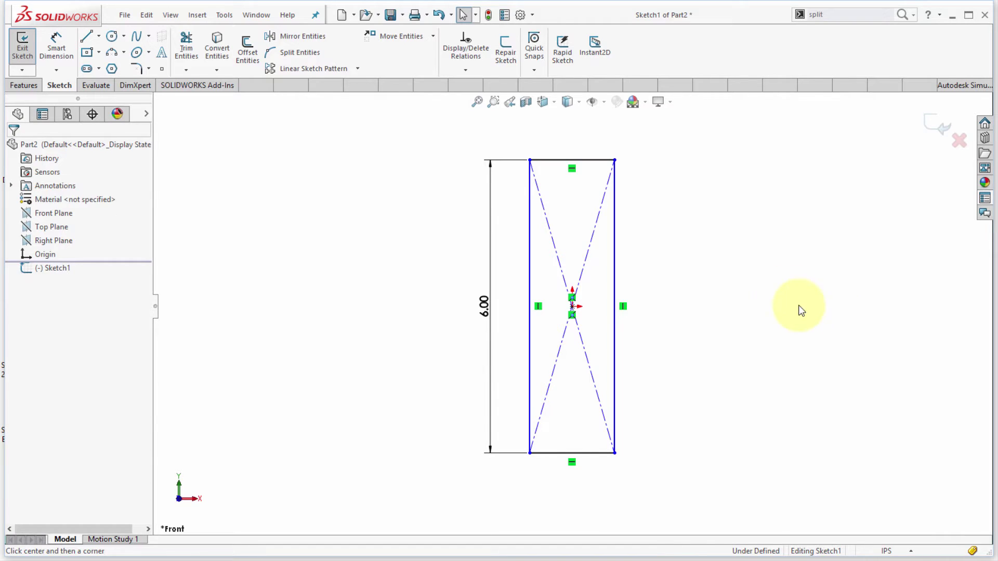
click(224, 15)
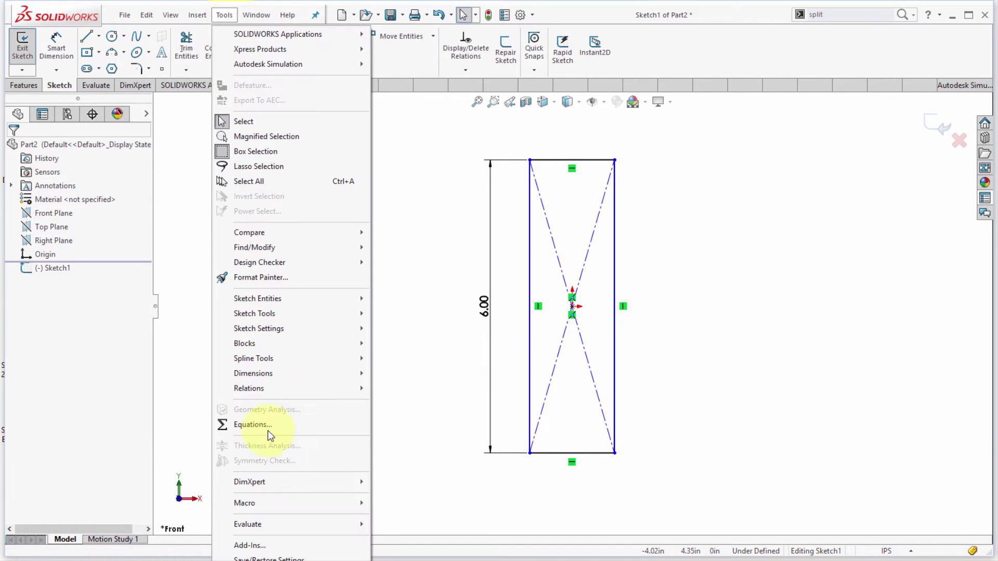
click(249, 560)
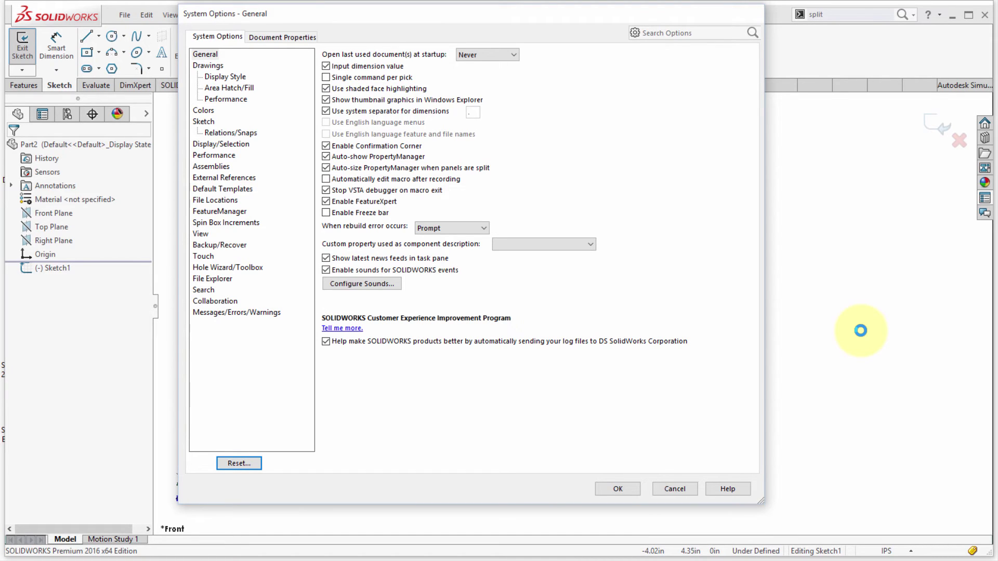
click(203, 123)
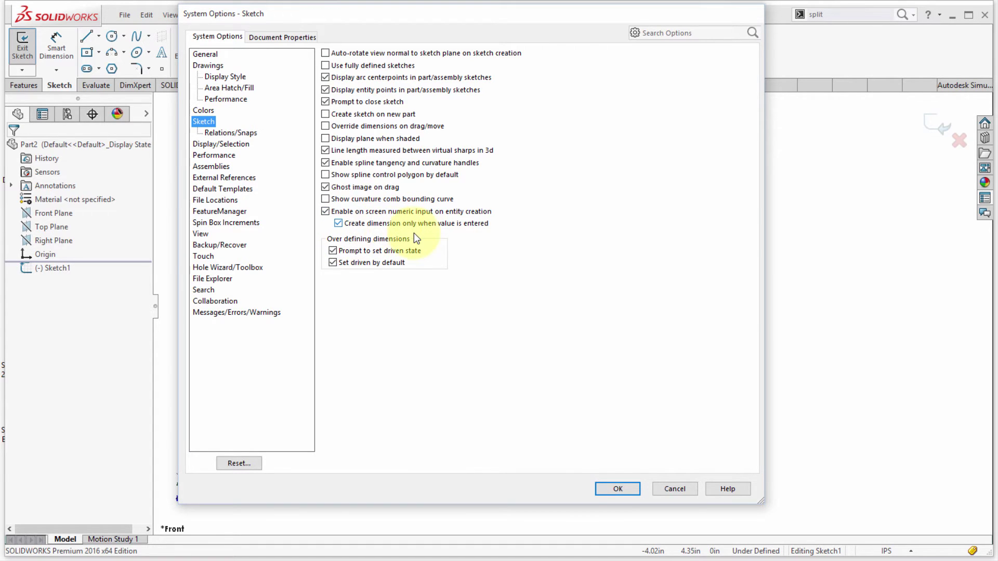
click(618, 488)
click(86, 36)
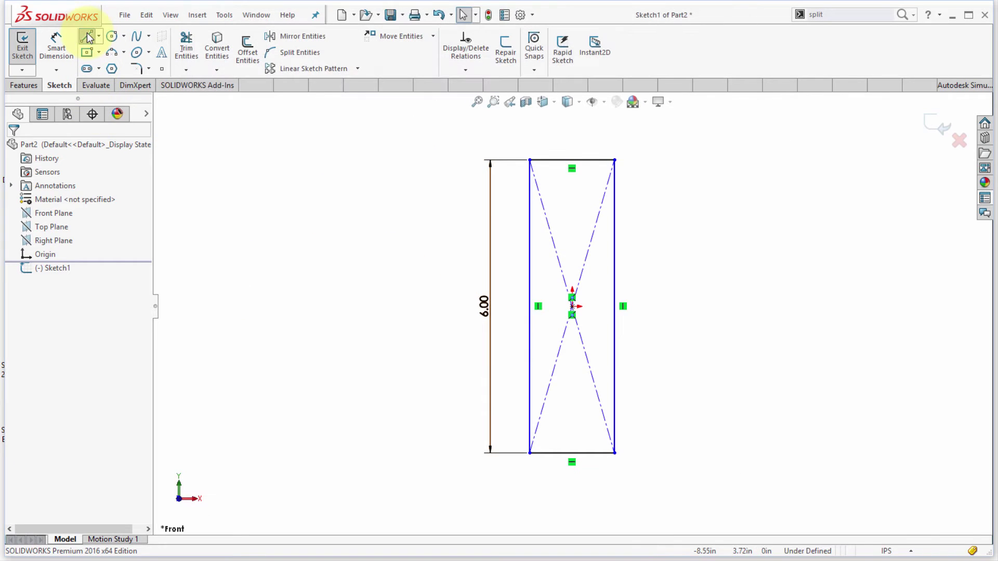
click(263, 366)
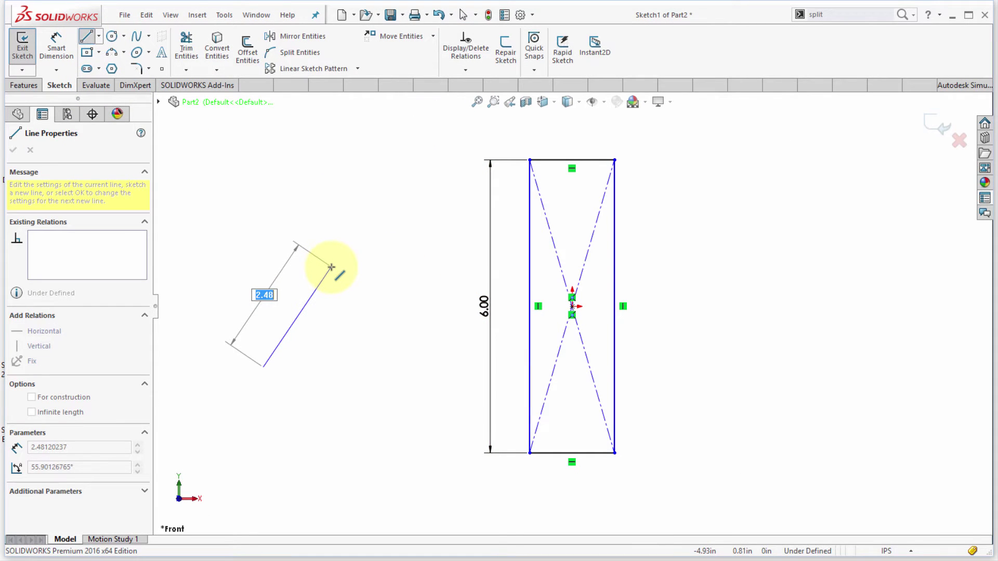
text(3)
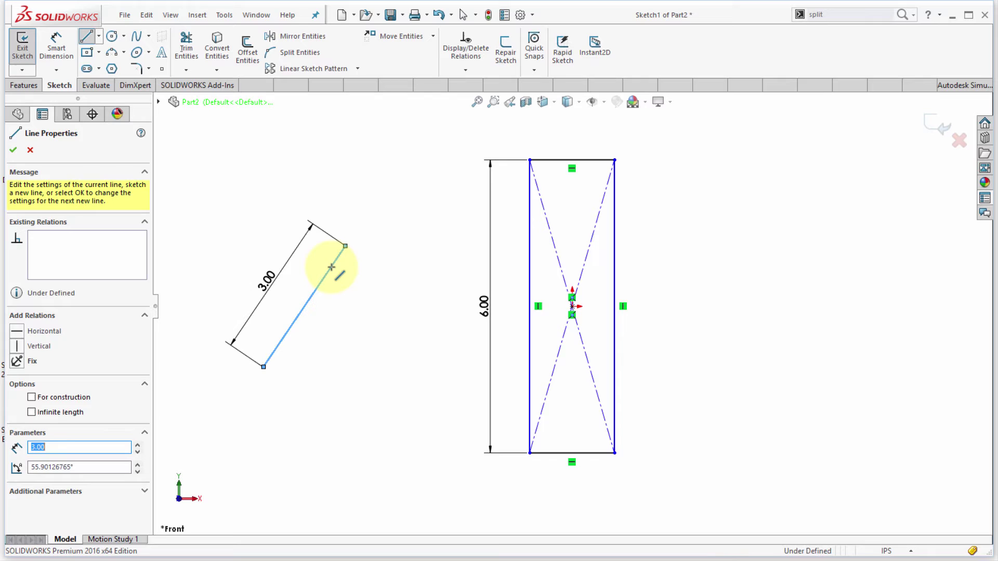
key(Return)
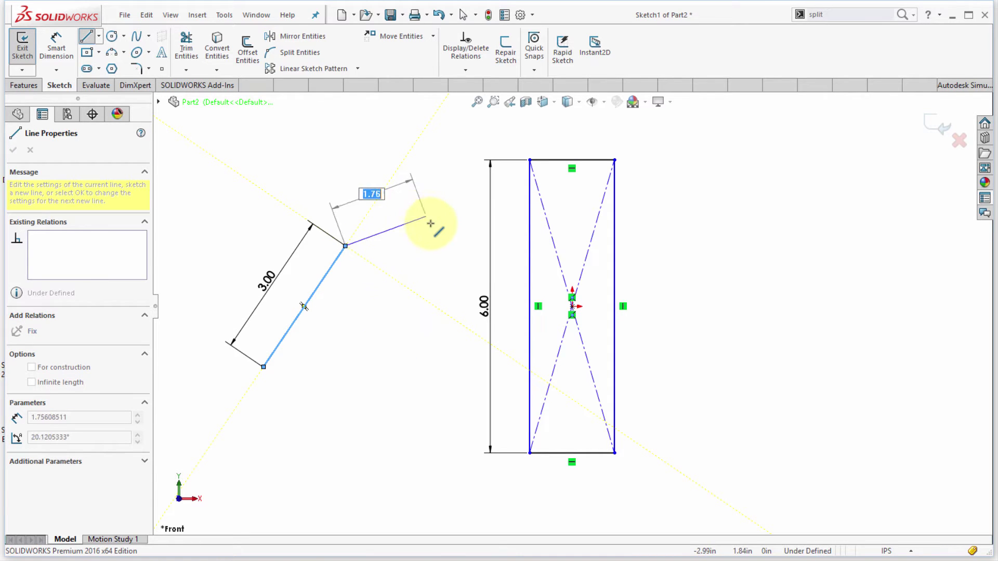
click(433, 228)
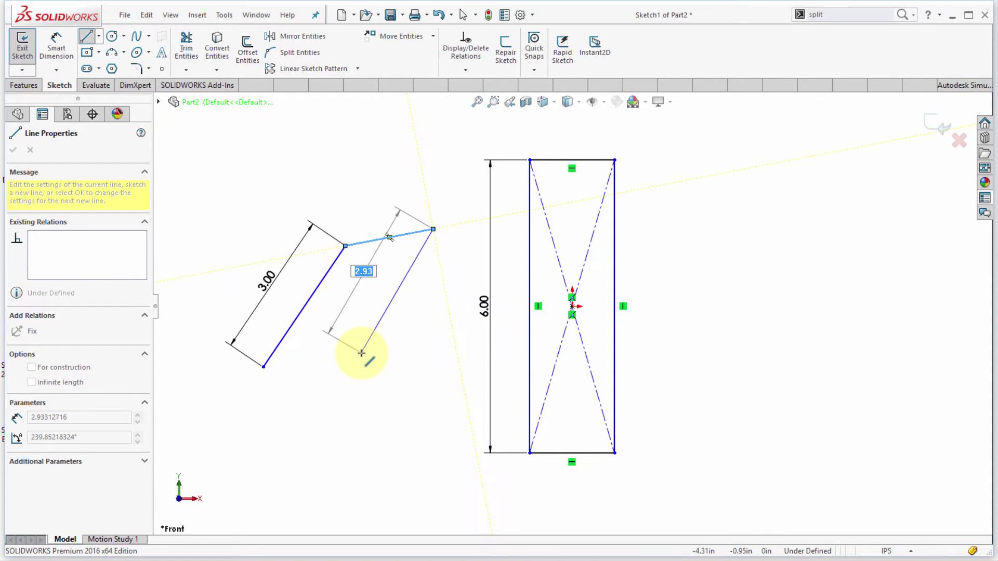
key(Escape)
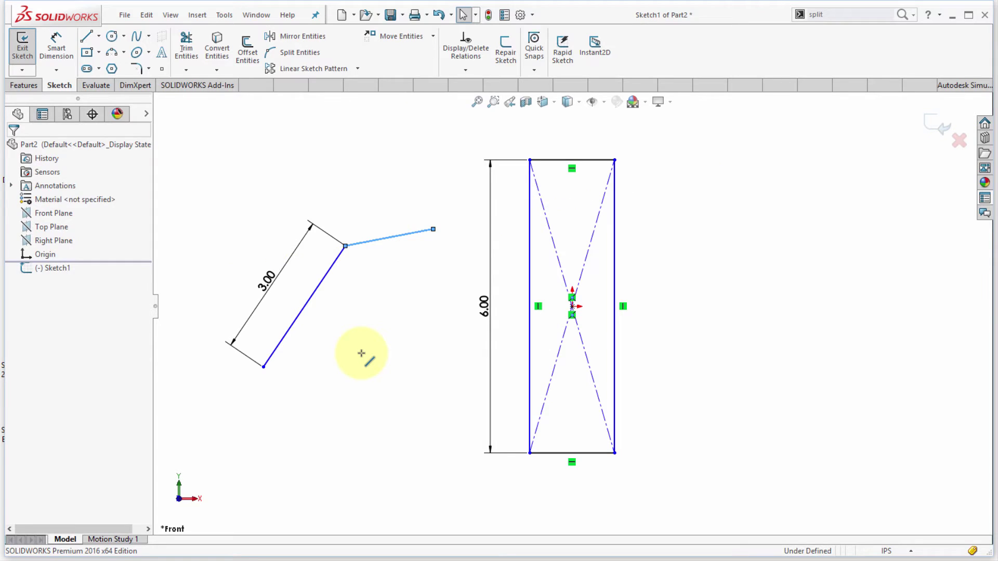
key(Delete)
key(Delete)
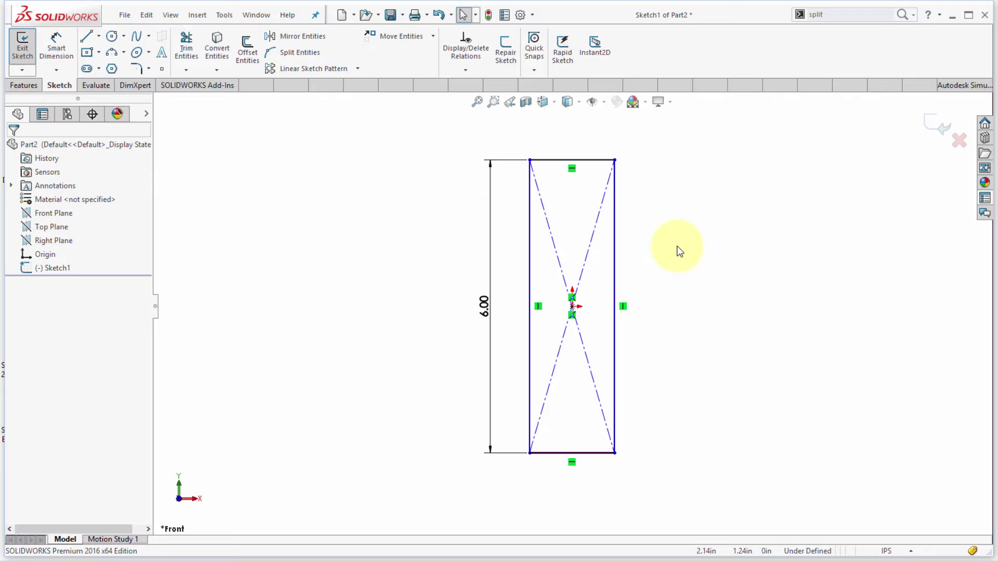
Draw a small slot off the bottom edge: two vertical lines joined by a 1.10 horizontal line
scroll(669, 407, up, 1)
scroll(670, 407, down, 2)
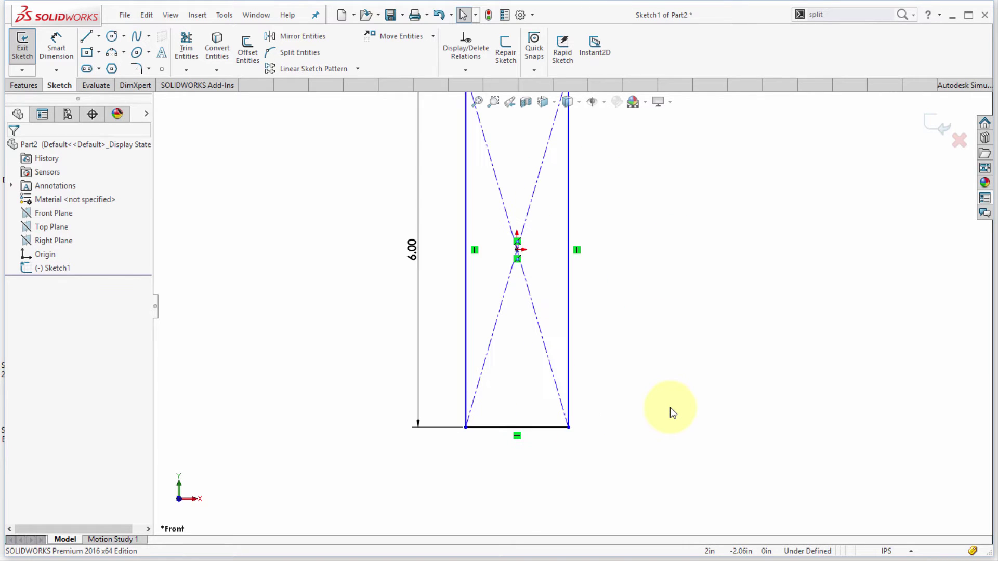
scroll(479, 326, down, 1)
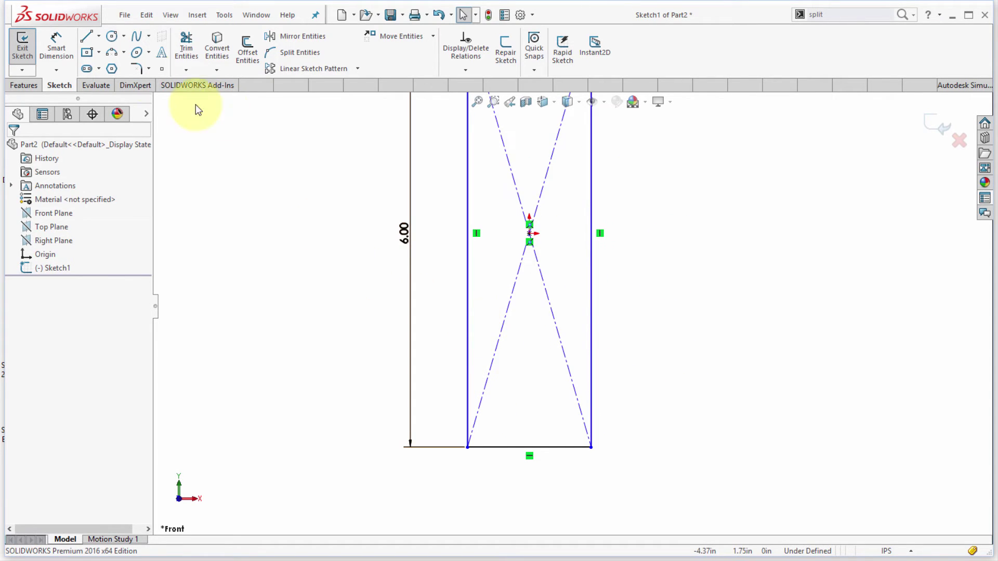
click(84, 38)
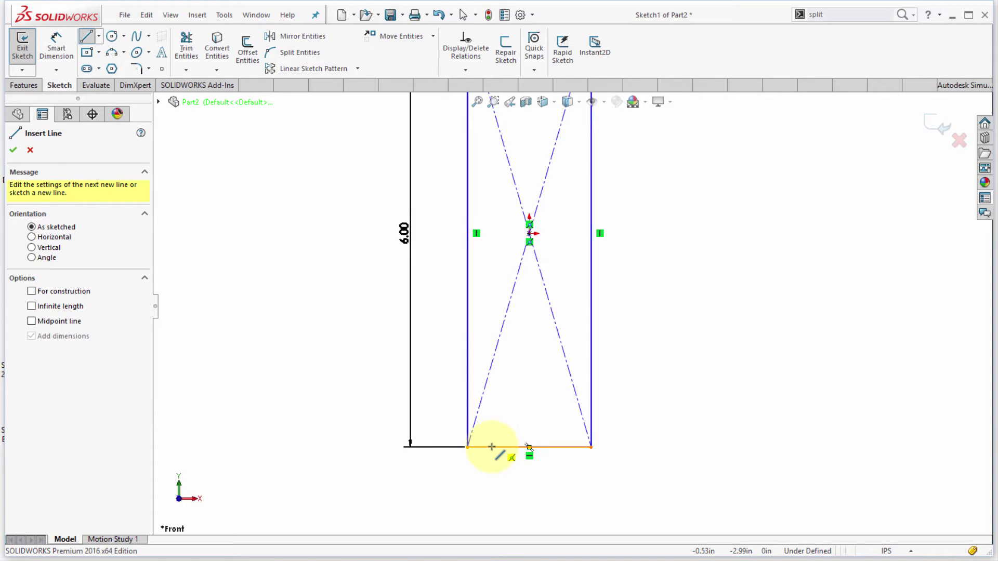
click(491, 447)
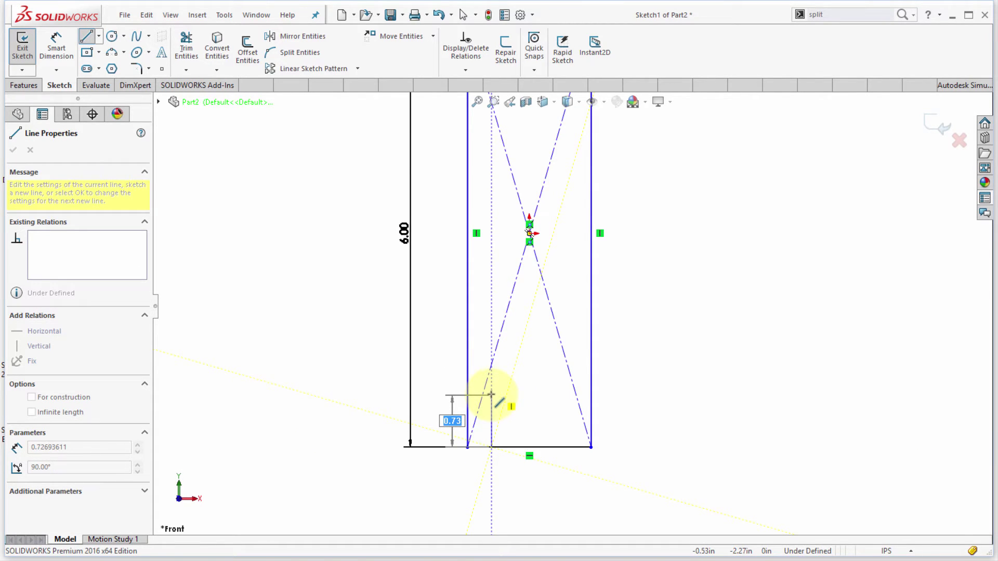
click(491, 393)
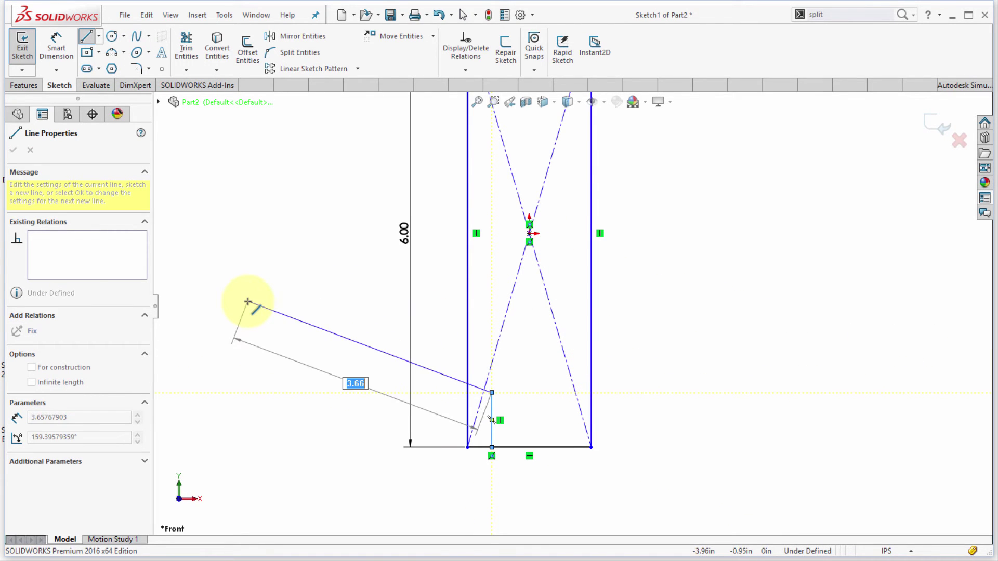
key(Escape)
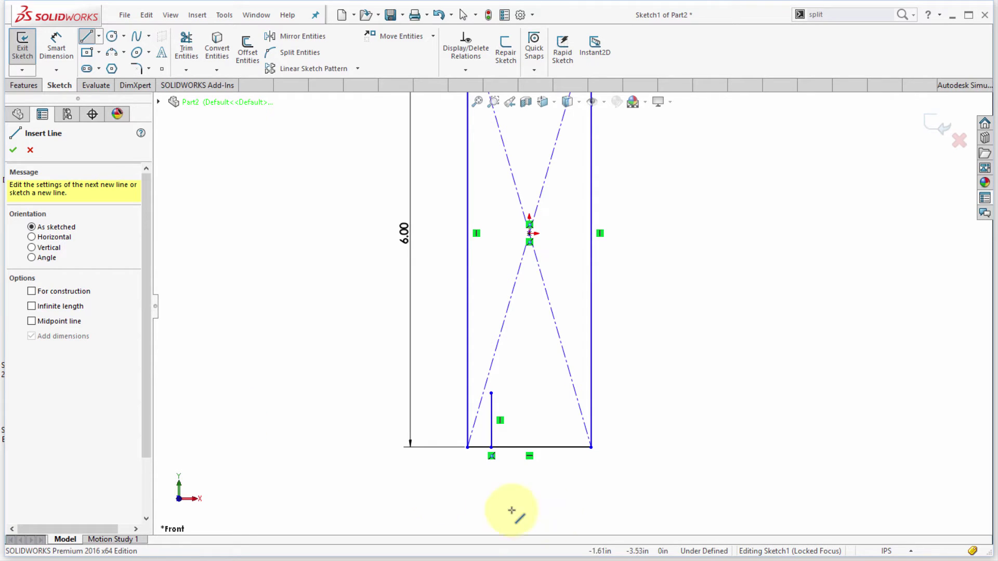
click(570, 446)
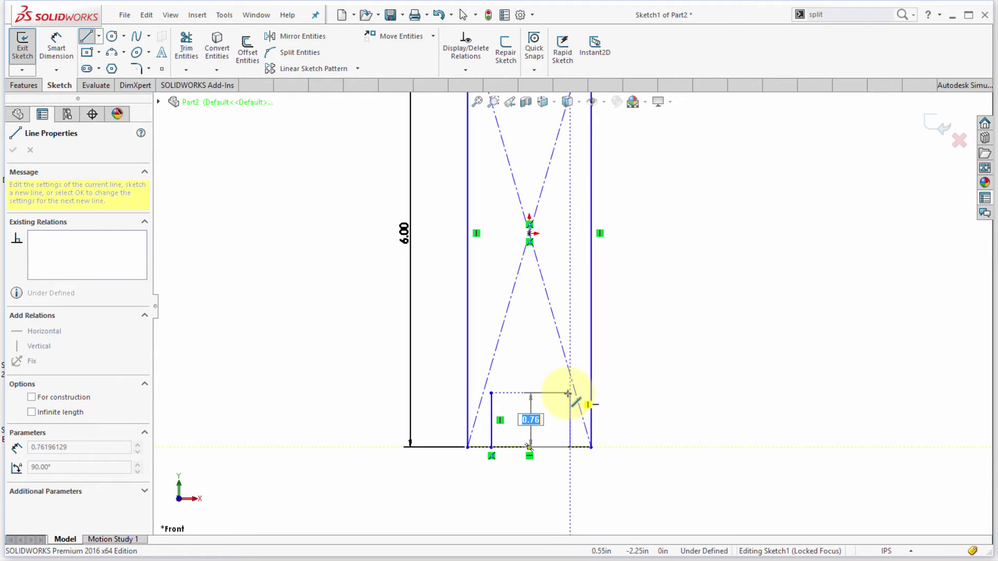
click(570, 393)
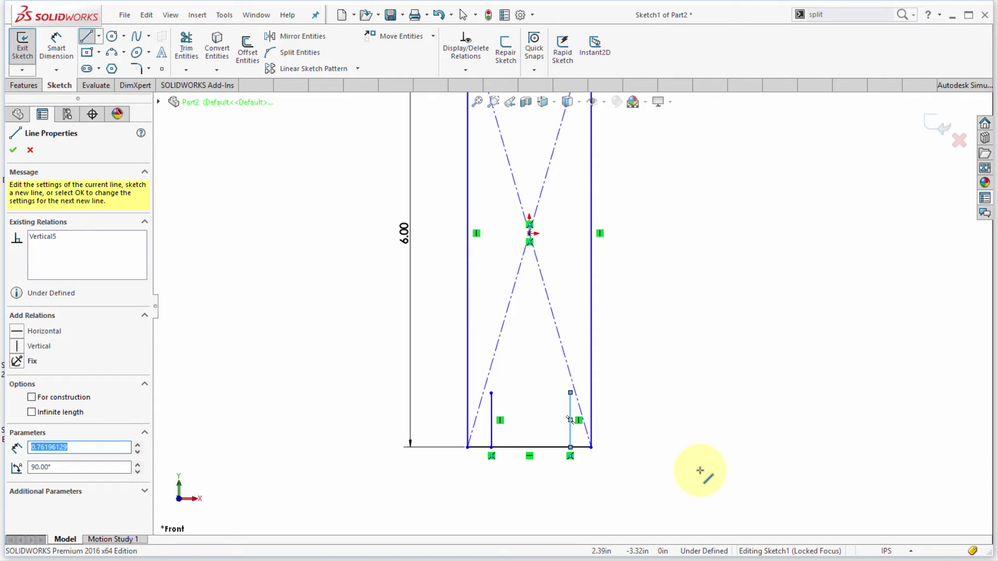
click(492, 393)
click(570, 393)
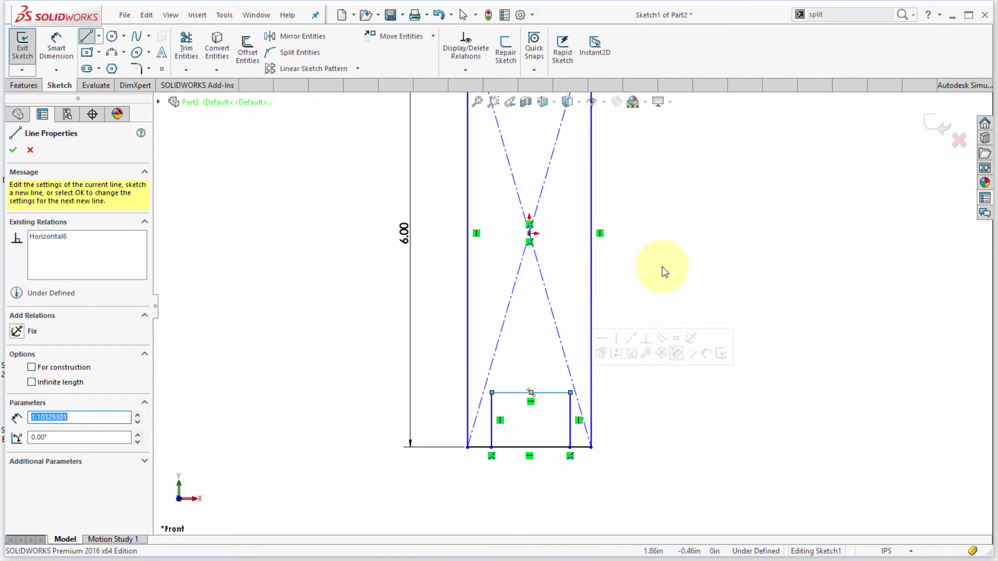
key(z)
key(z)
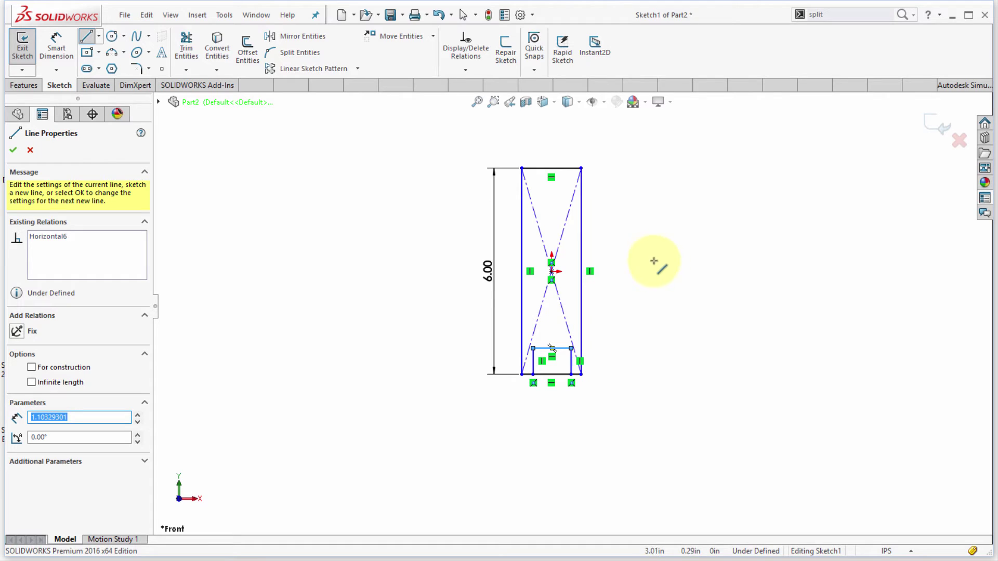
Begin a sloping neck line up and left from the rectangle's top-left corner
ctrl+middle_drag(638, 227, 607, 364)
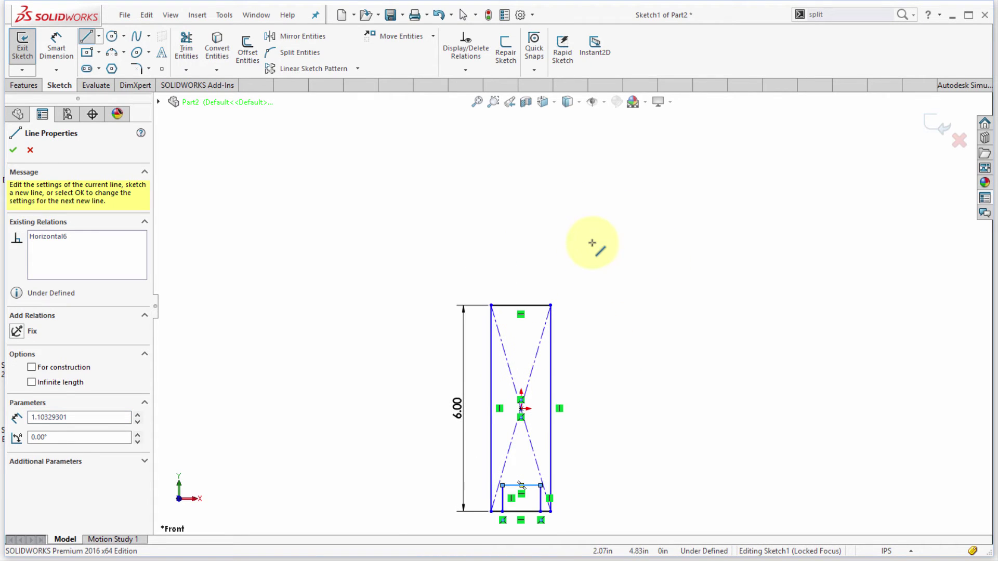
click(491, 305)
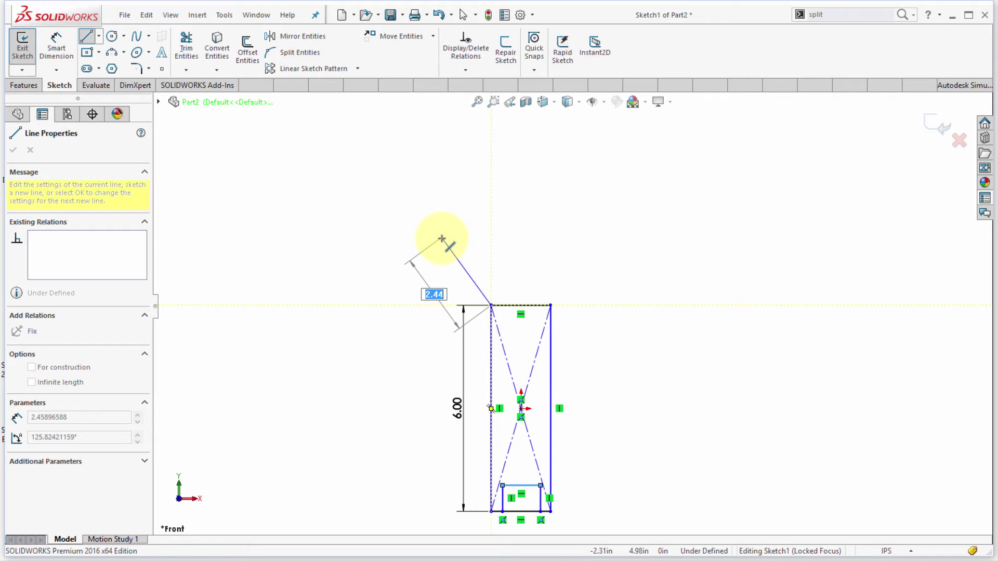
Finish the neck line and ball arc, then add a tangent line from the arc to the shaft's top-right corner
click(435, 225)
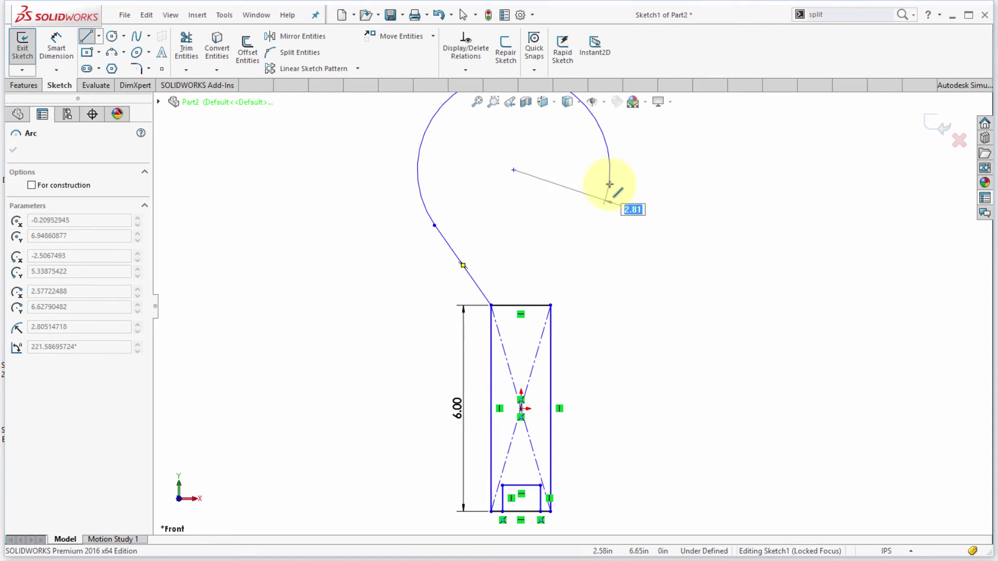
click(592, 225)
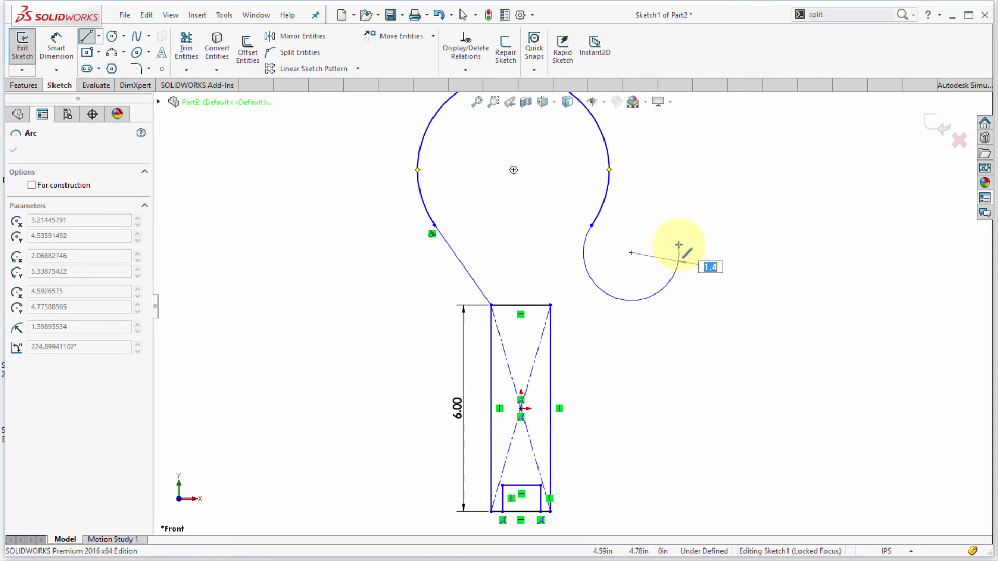
key(Escape)
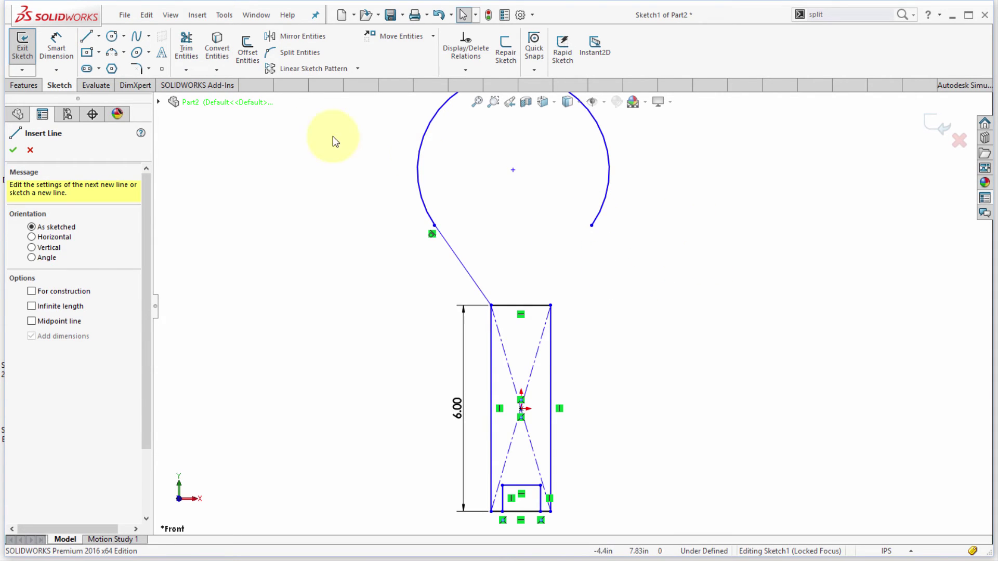
click(87, 36)
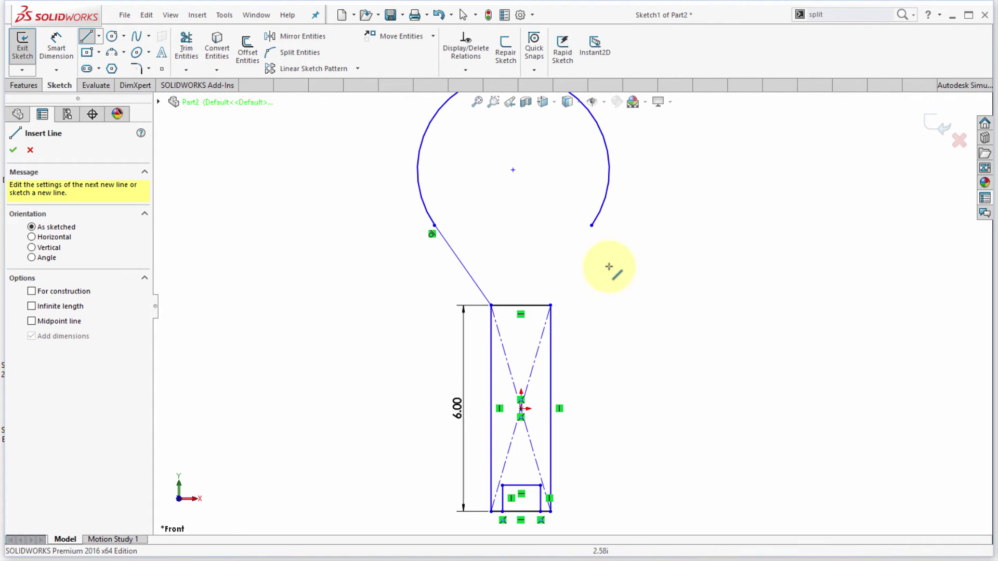
click(592, 225)
click(550, 305)
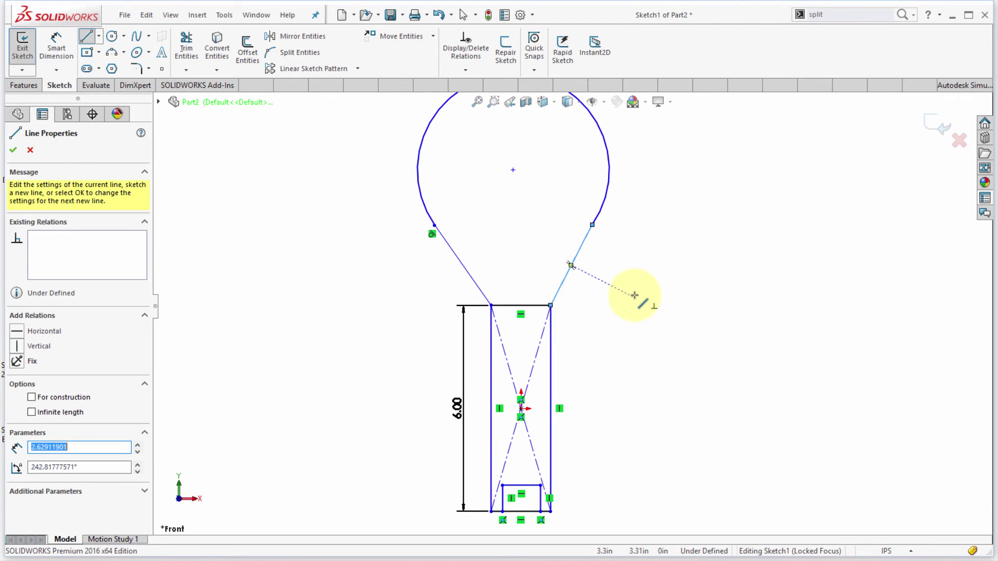
key(Escape)
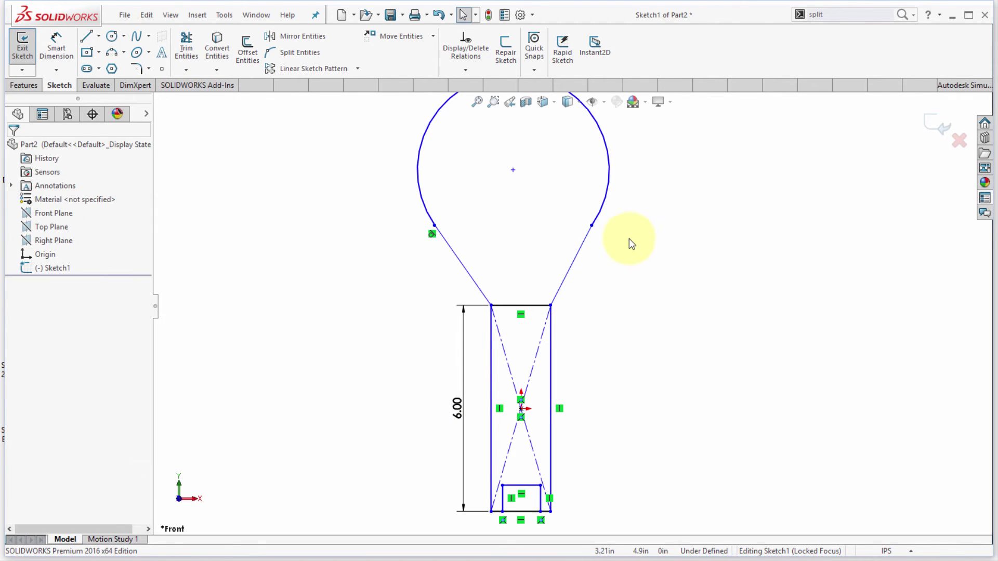
drag(629, 239, 575, 212)
click(610, 160)
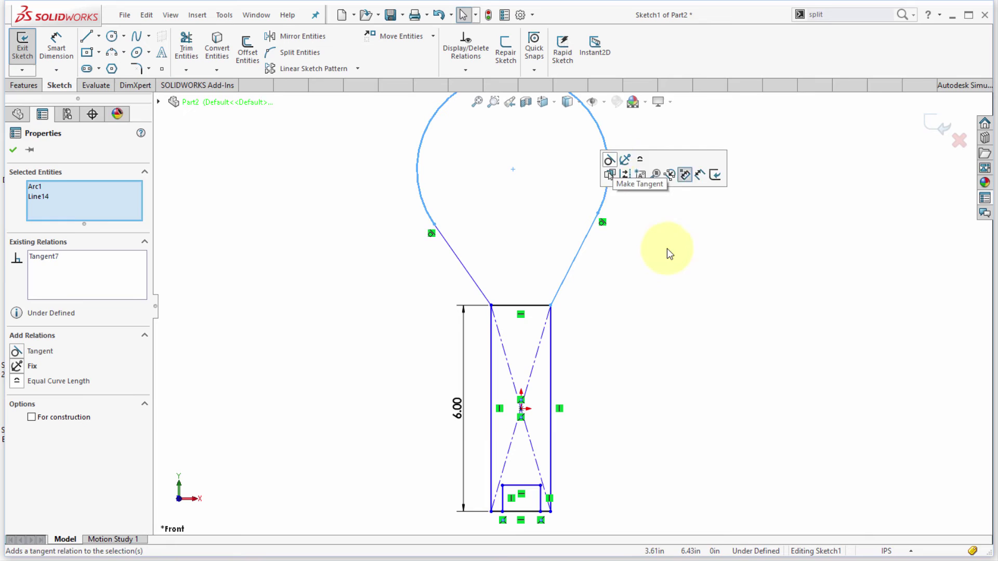
click(675, 261)
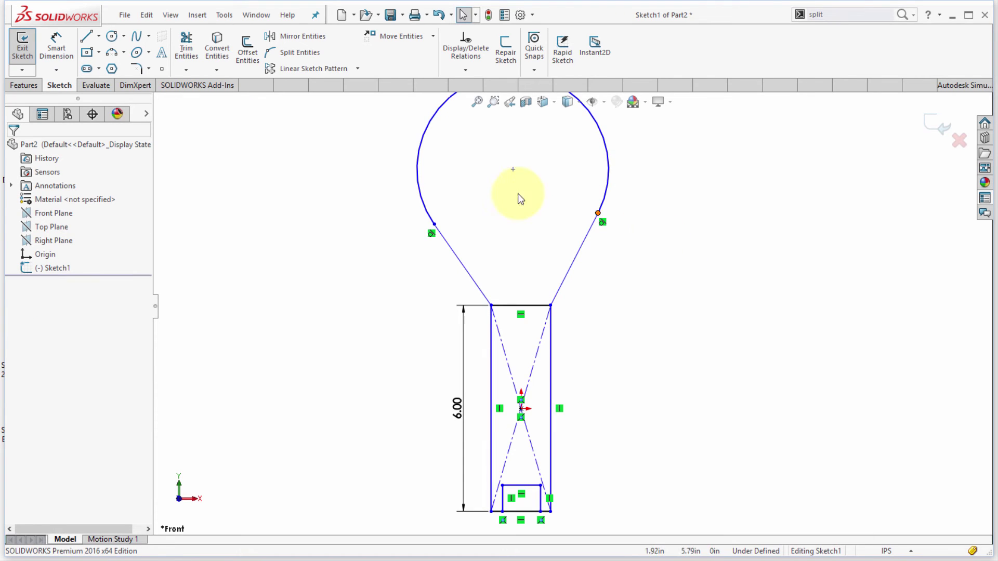
Draw a vertical centre line from the construction-line intersection up to the circle's centre
click(86, 38)
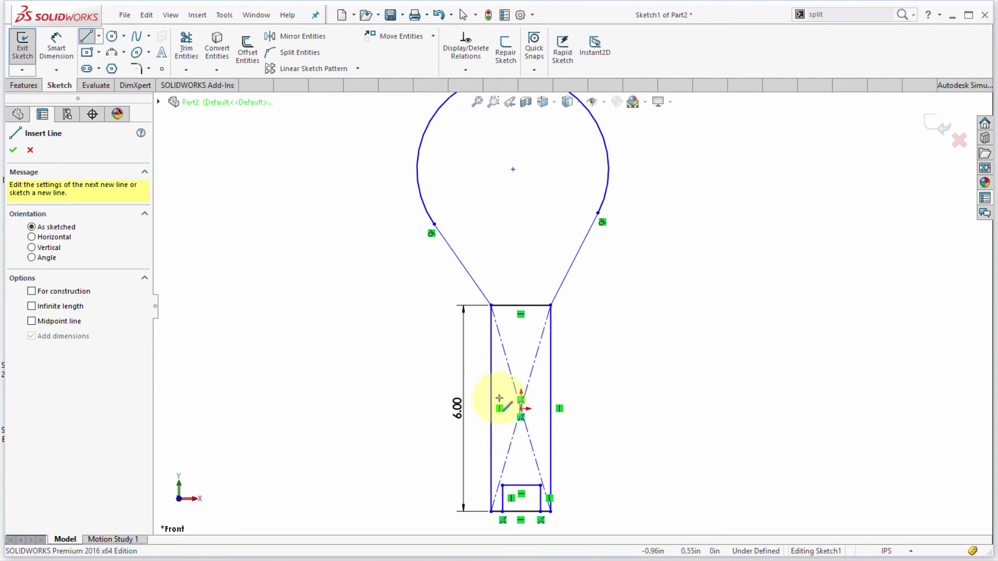
click(520, 409)
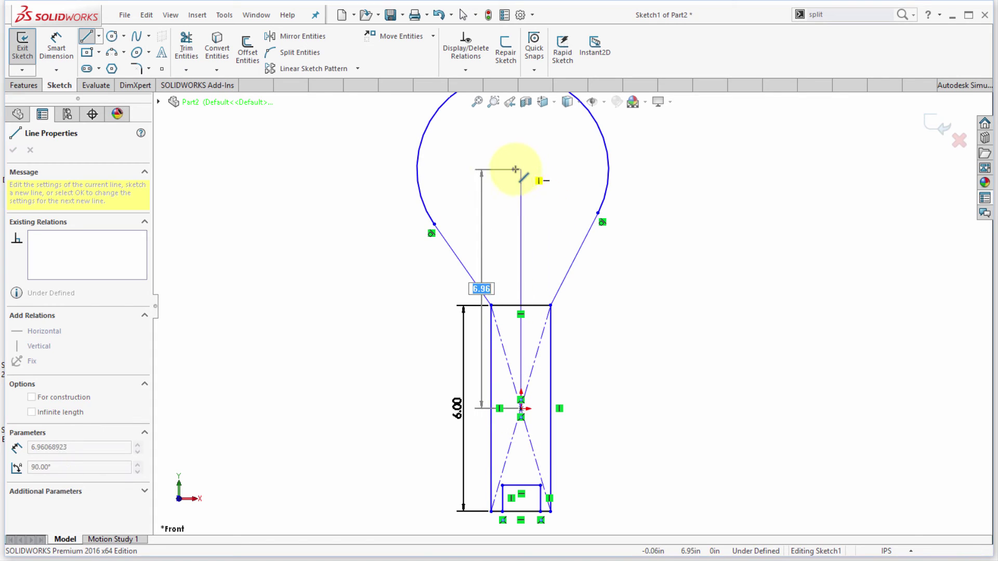
click(514, 169)
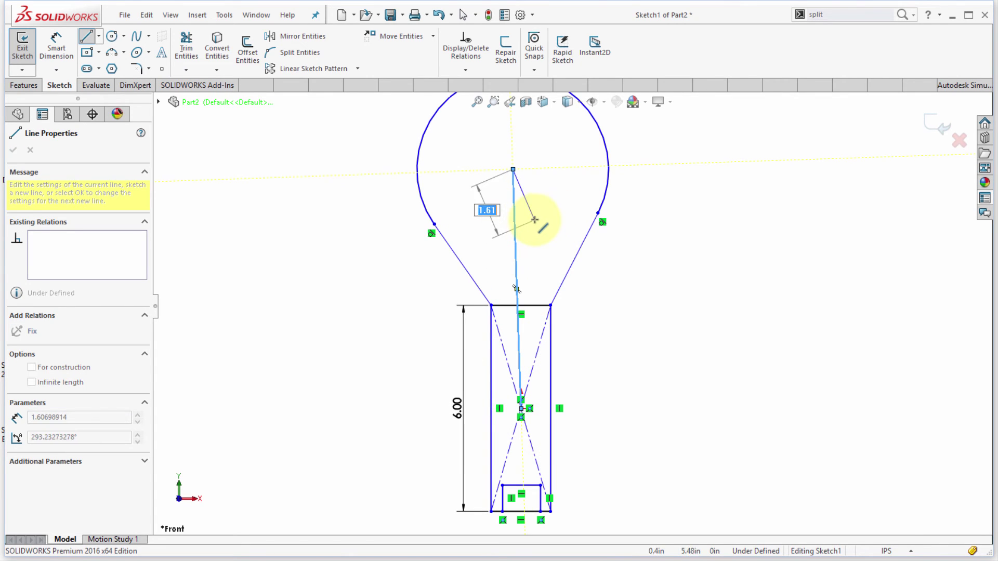
key(Escape)
drag(498, 236, 498, 237)
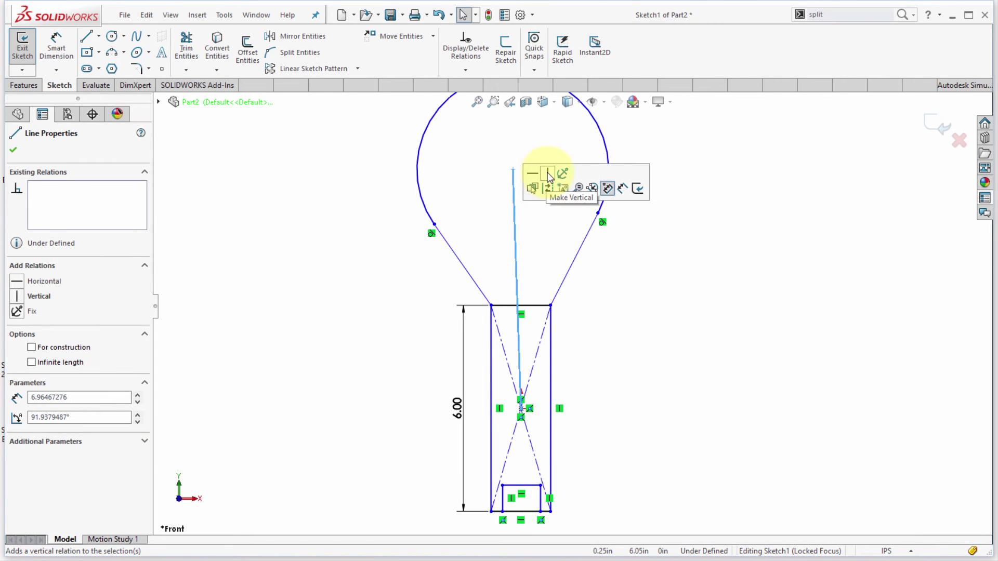
click(602, 187)
click(759, 316)
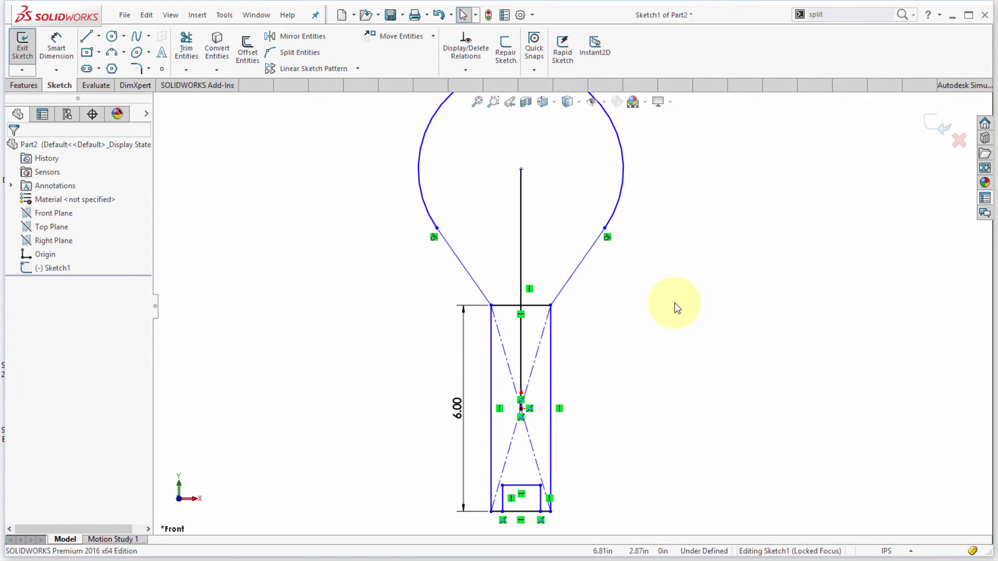
click(186, 39)
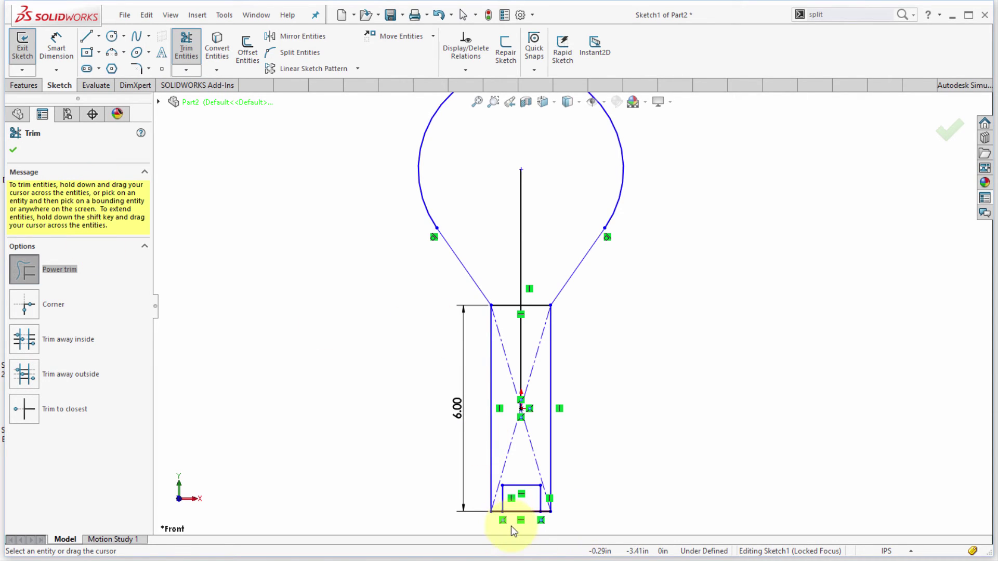
Trim the small rectangle's bottom edge and extend the centre line down to the small rectangle
drag(515, 515, 520, 507)
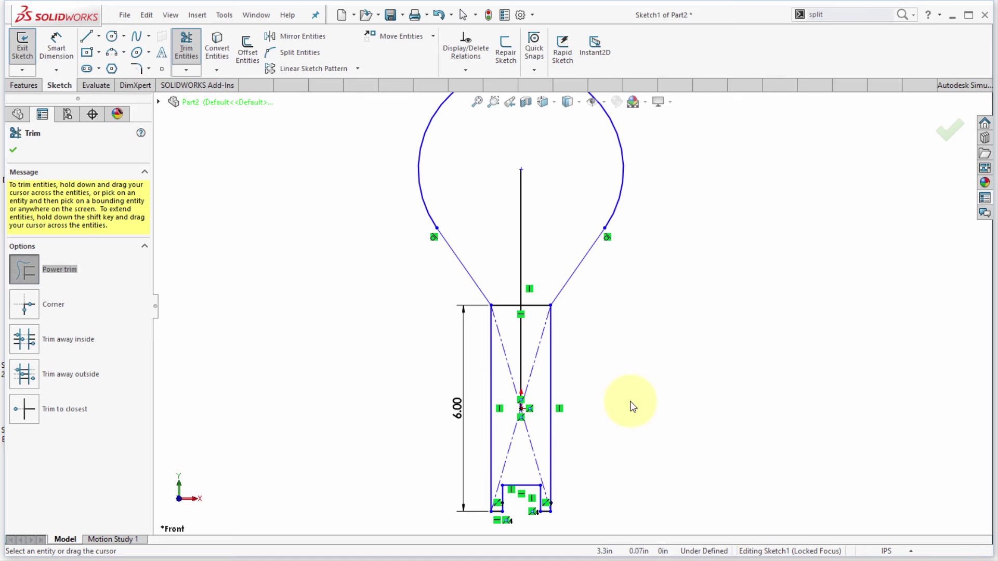
click(522, 400)
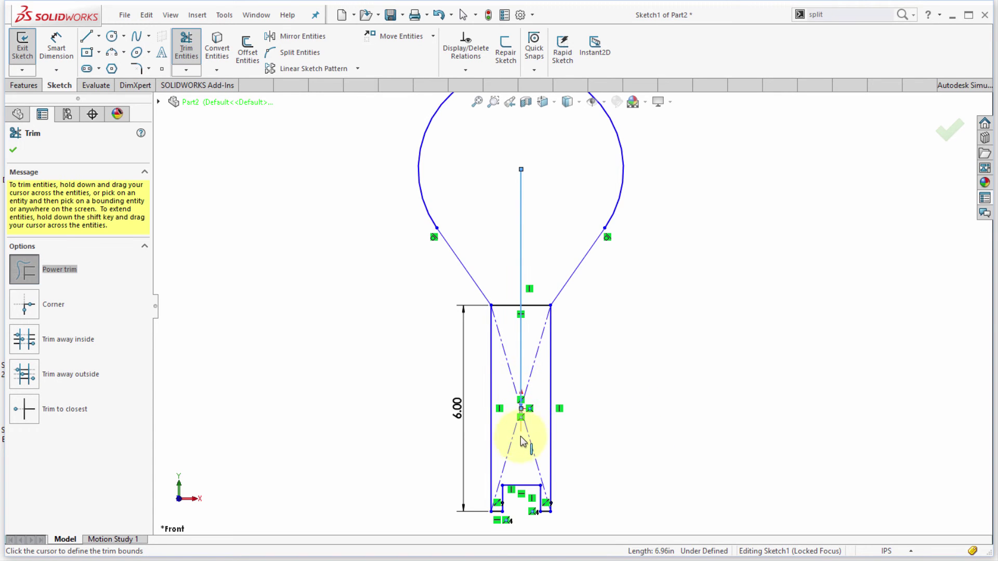
click(524, 485)
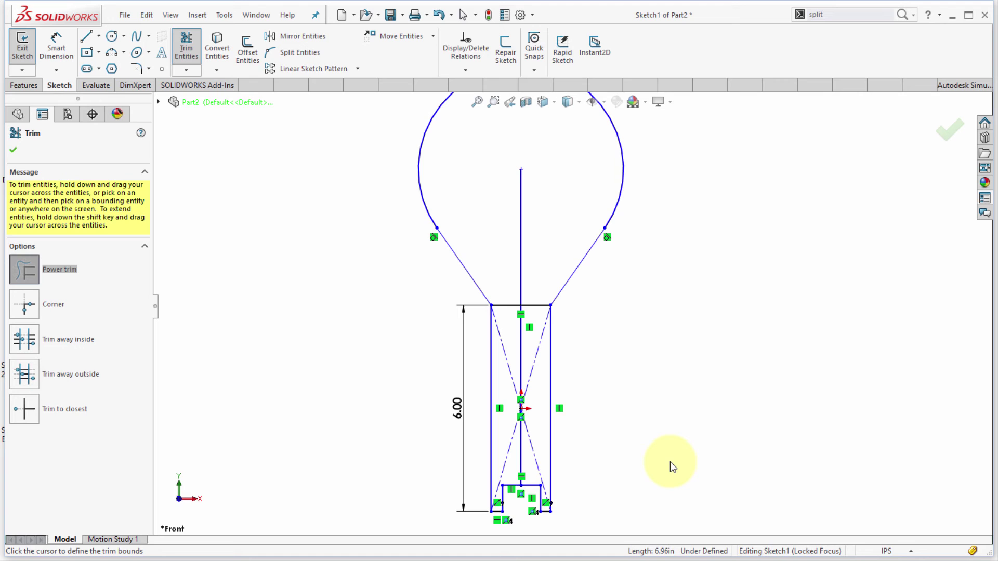
scroll(666, 395, up, 2)
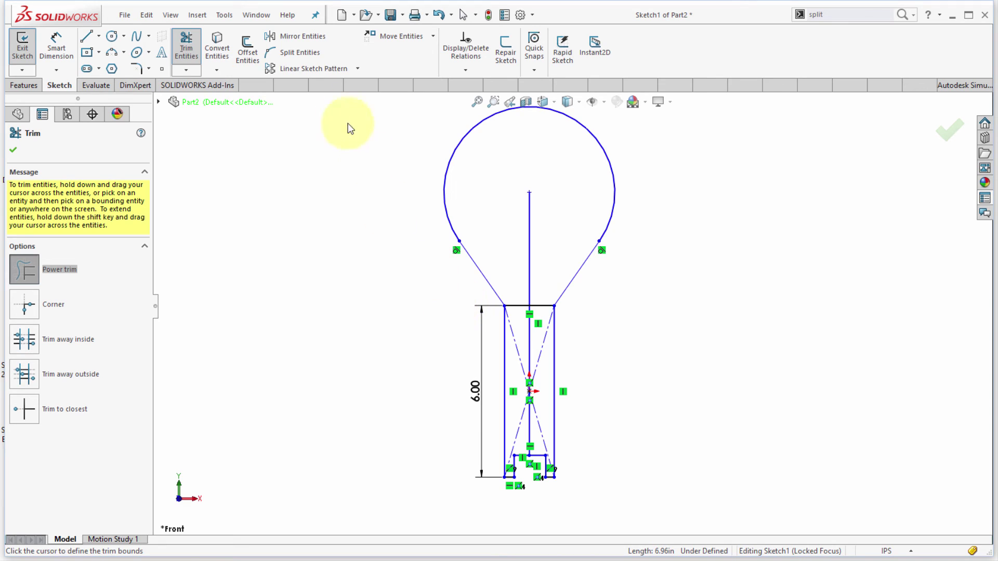
click(308, 53)
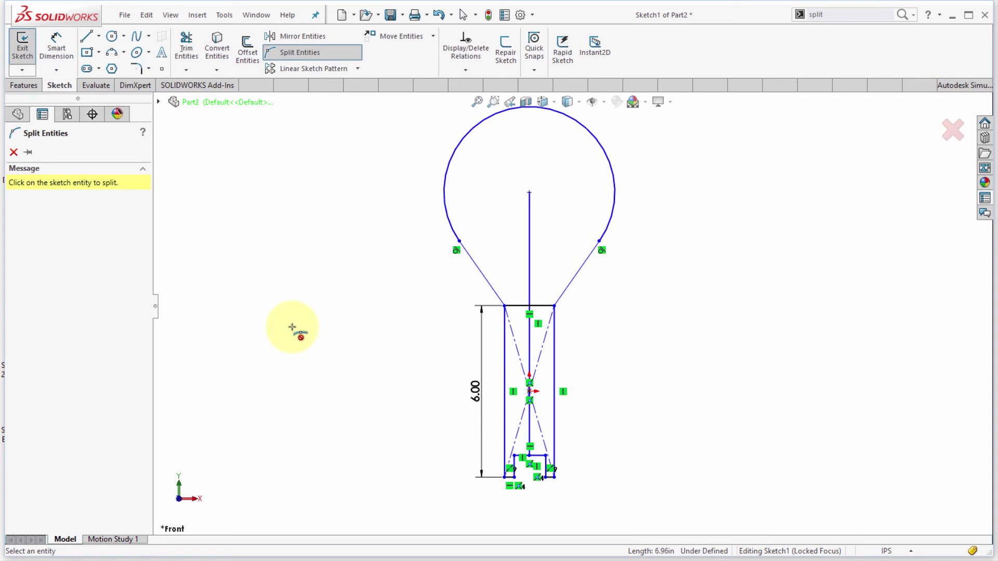
Add split points on the small rectangle's top edge and at the circle's top point
ctrl+middle_drag(314, 306, 317, 335)
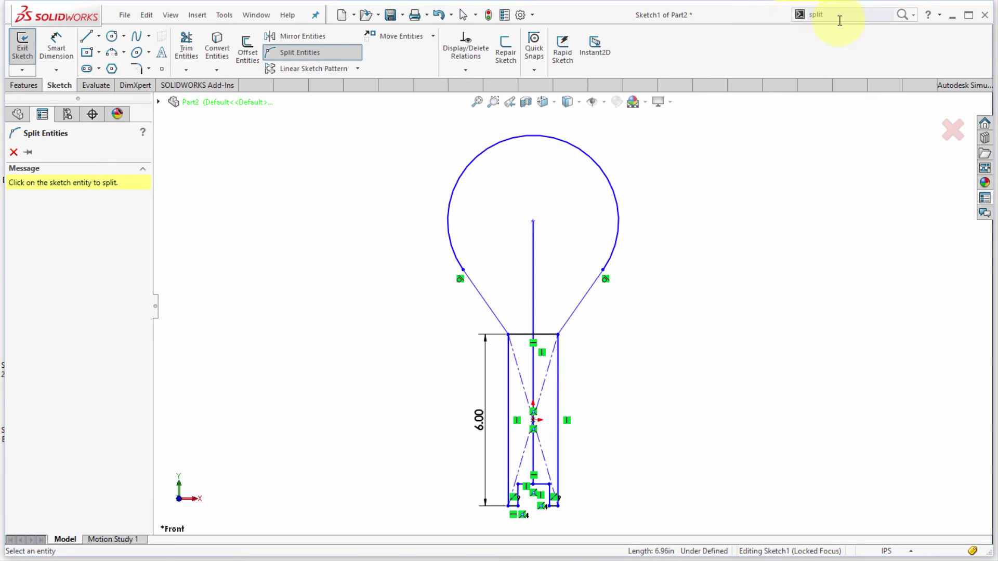
click(810, 14)
text(s)
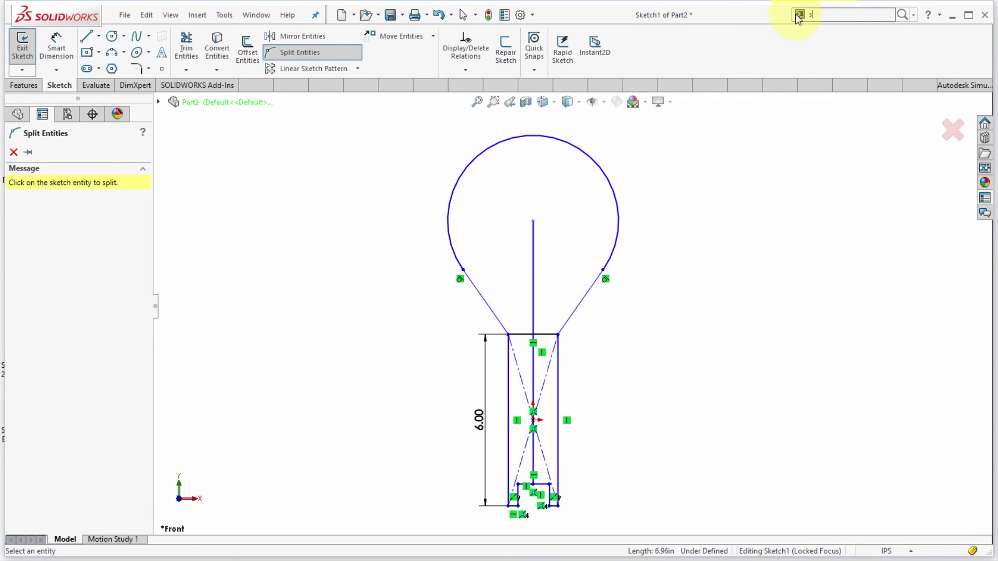
text(plit)
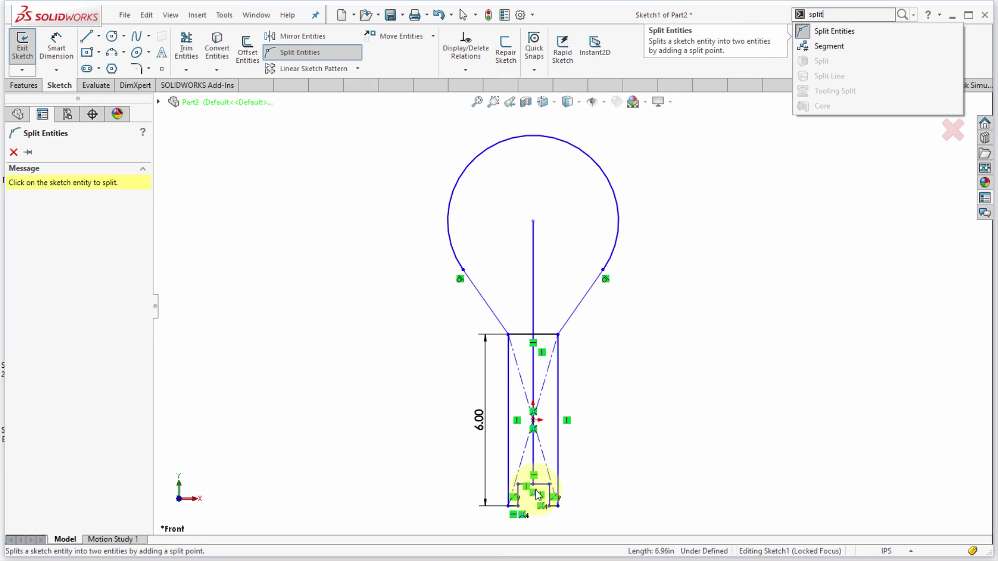
click(291, 53)
click(291, 53)
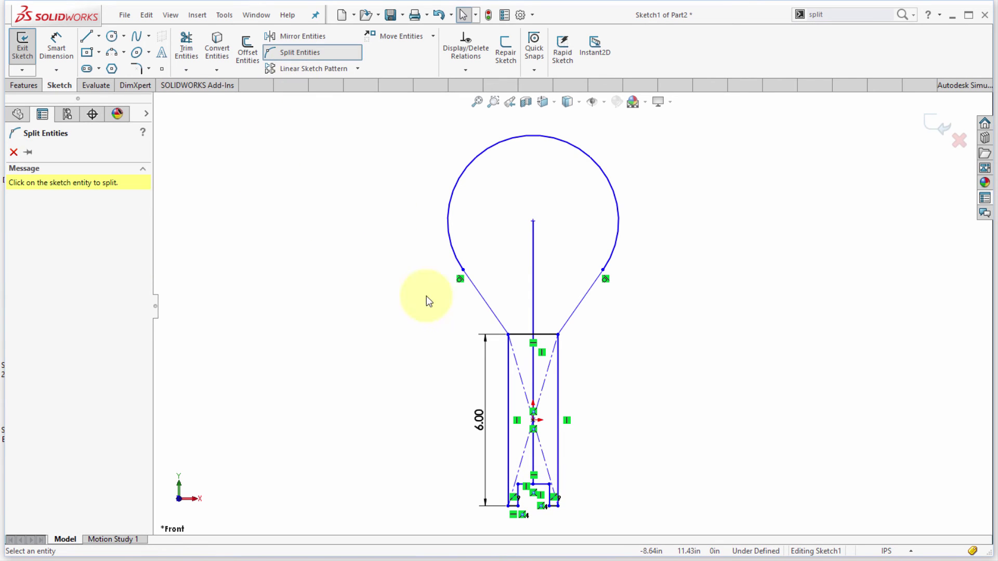
click(534, 485)
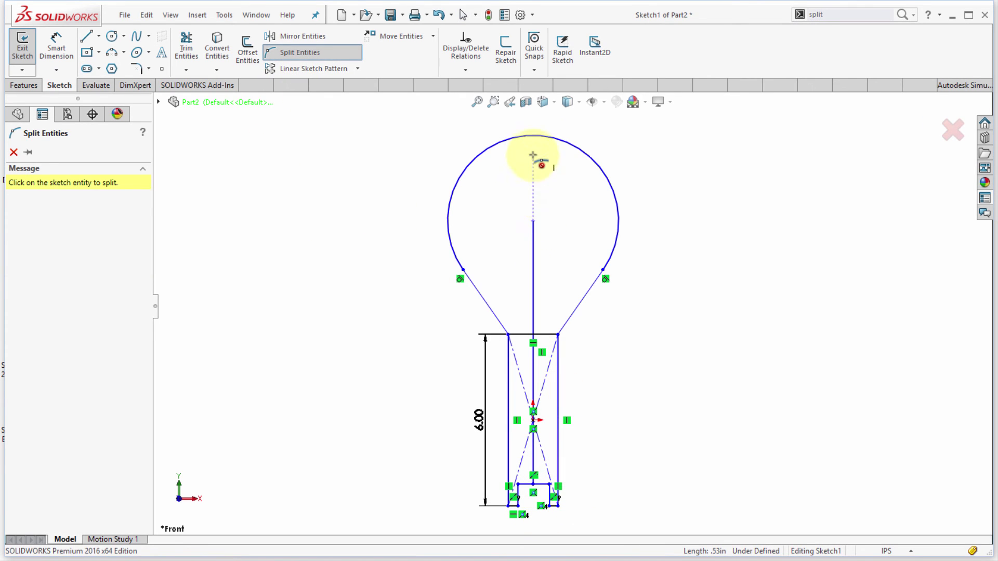
click(533, 136)
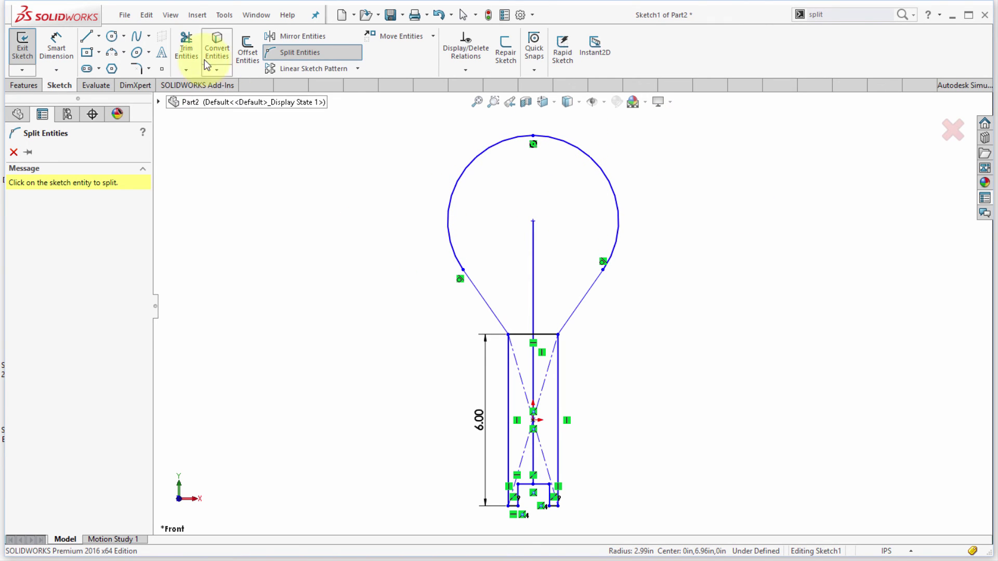
click(186, 45)
Extend the vertical centre line up to the circle's top split point, making it 6.22in long
click(533, 229)
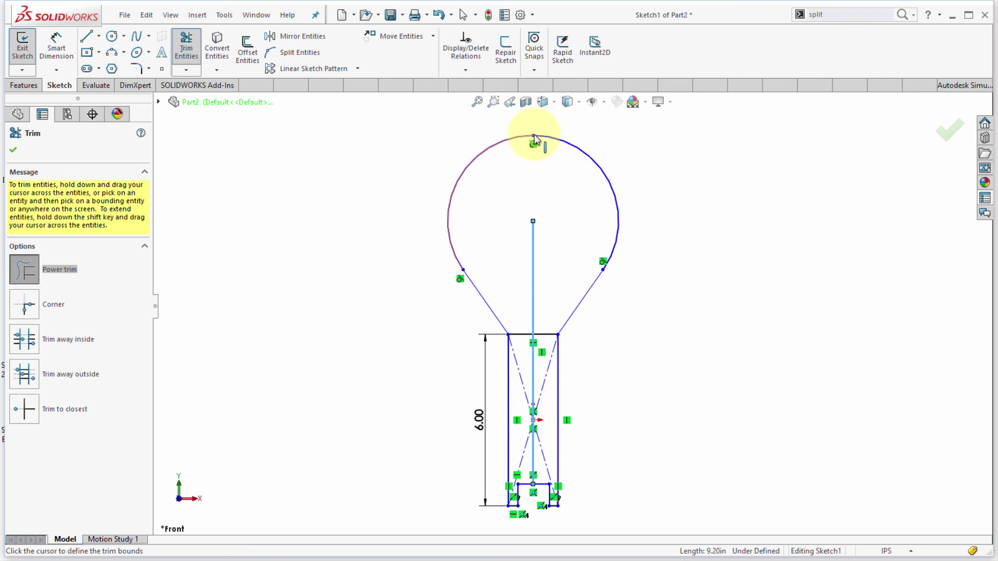
click(544, 122)
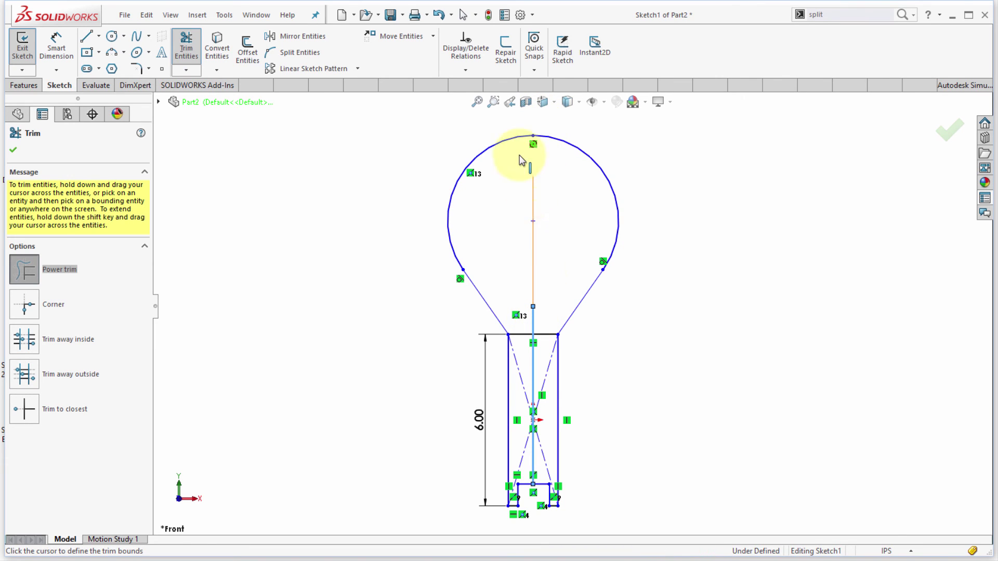
click(520, 136)
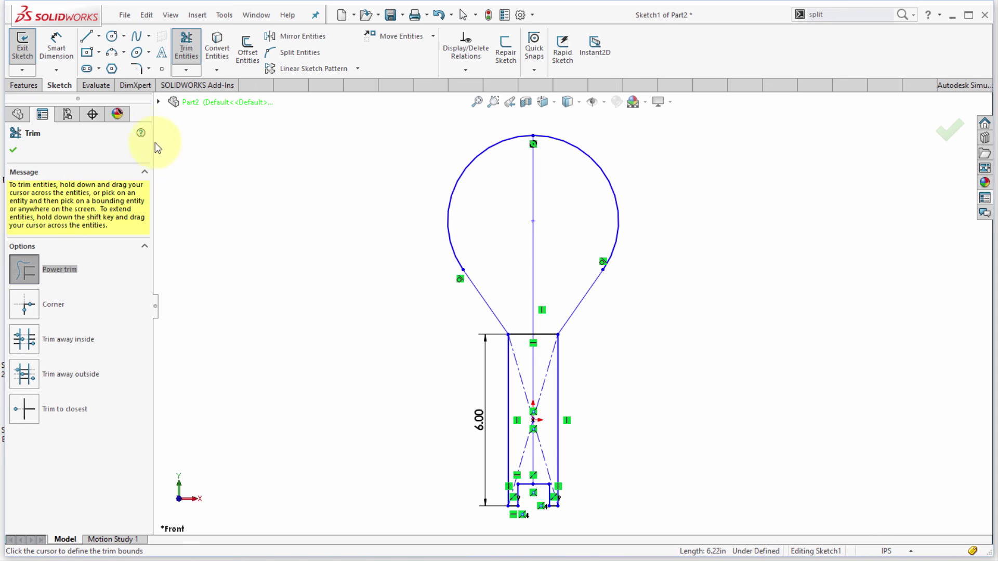
Revolve the two left-half regions 360° about the vertical centre line into Revolve1
key(Escape)
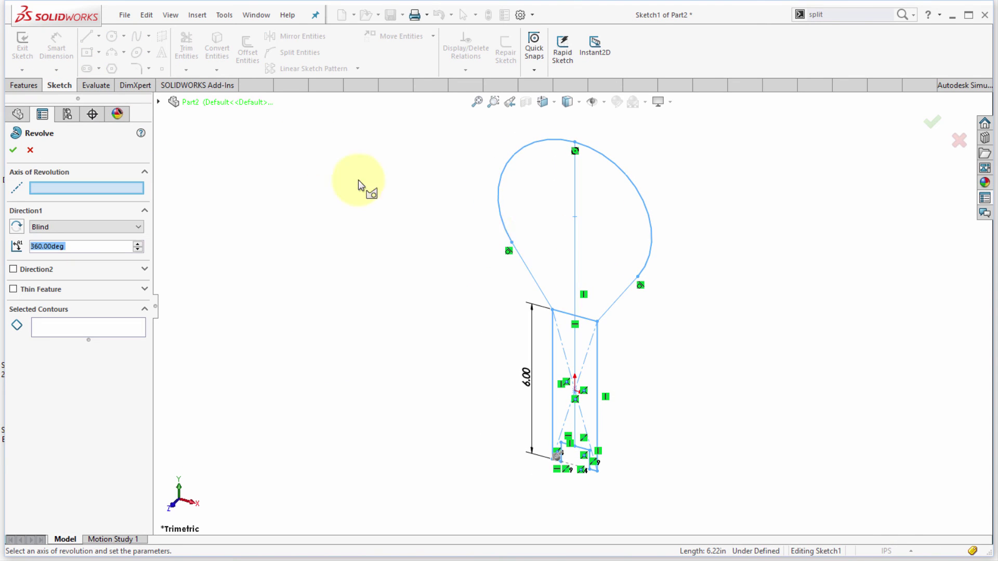
click(553, 241)
click(567, 359)
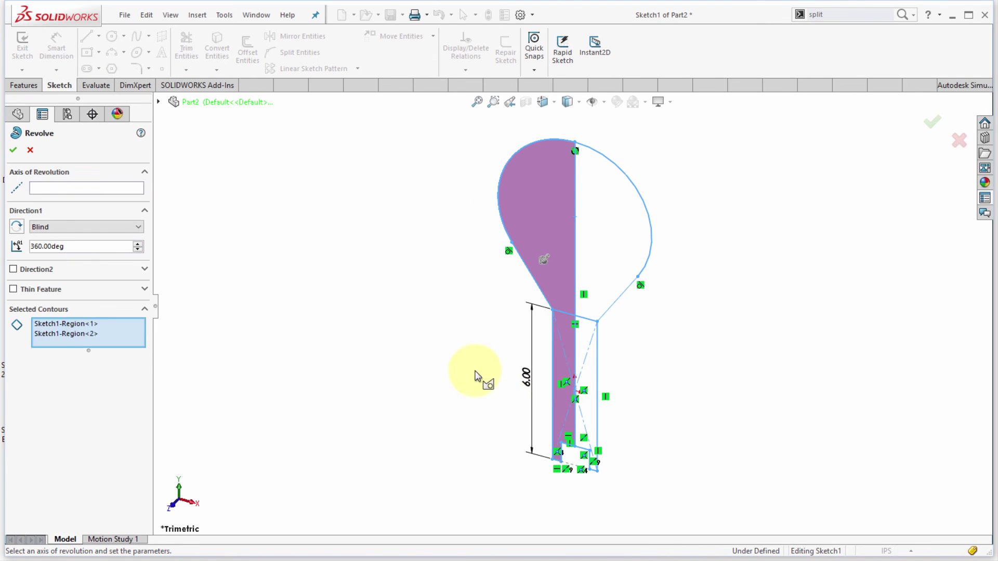
click(576, 266)
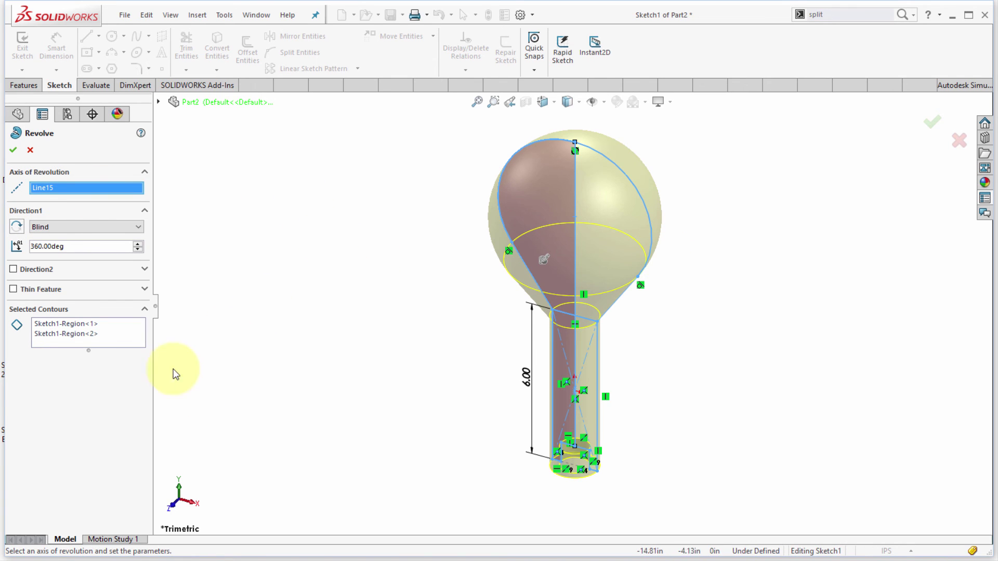
click(14, 151)
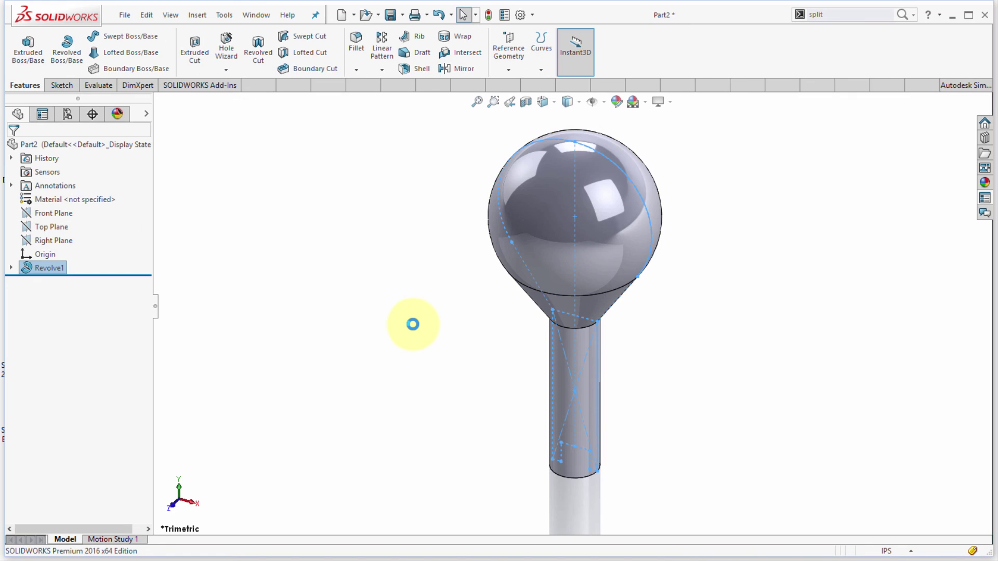
click(811, 412)
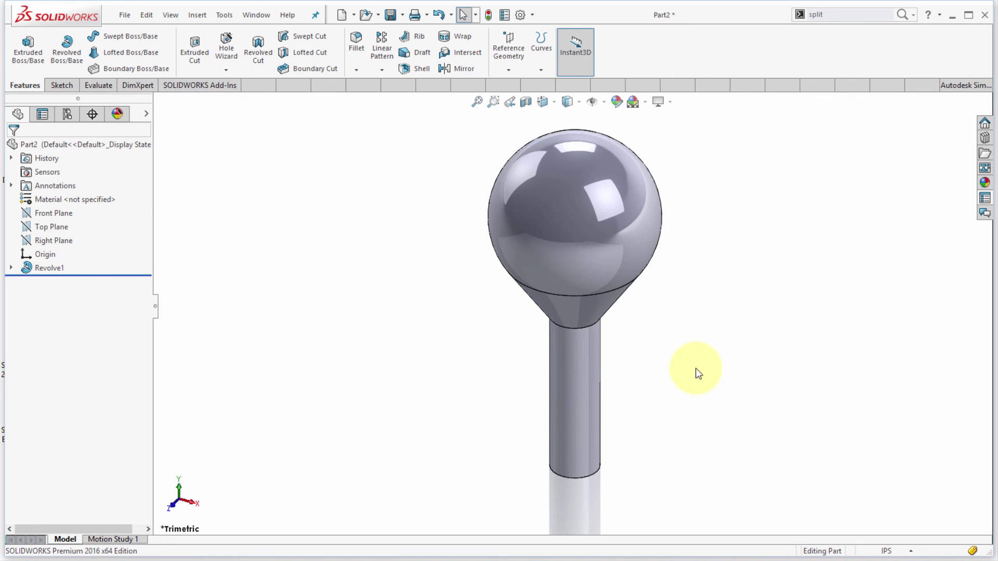
middle_drag(669, 390, 681, 368)
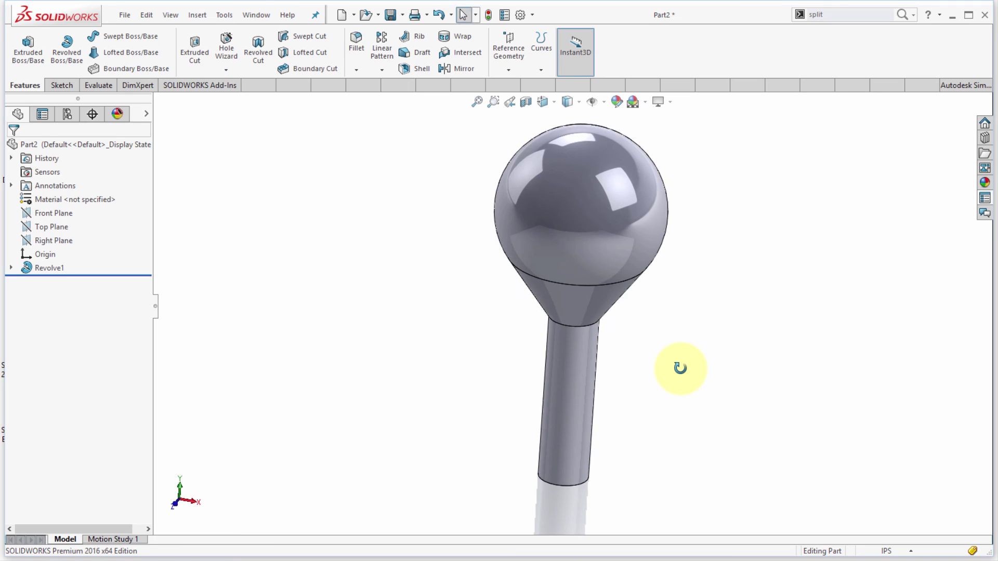